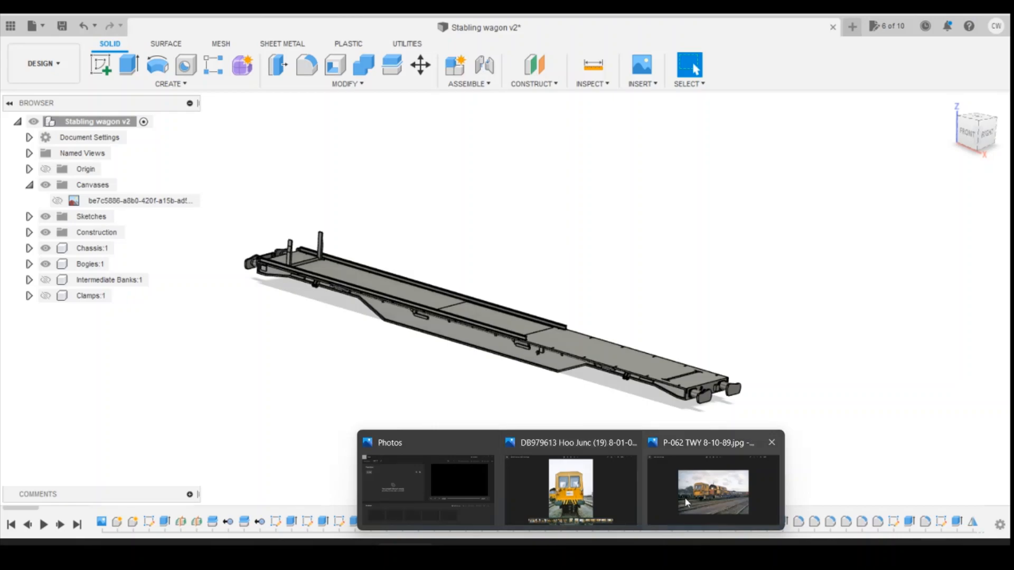
Switch to the Photos app and view the reference photo P-062 TWY 8-10-89.jpg.
click(685, 496)
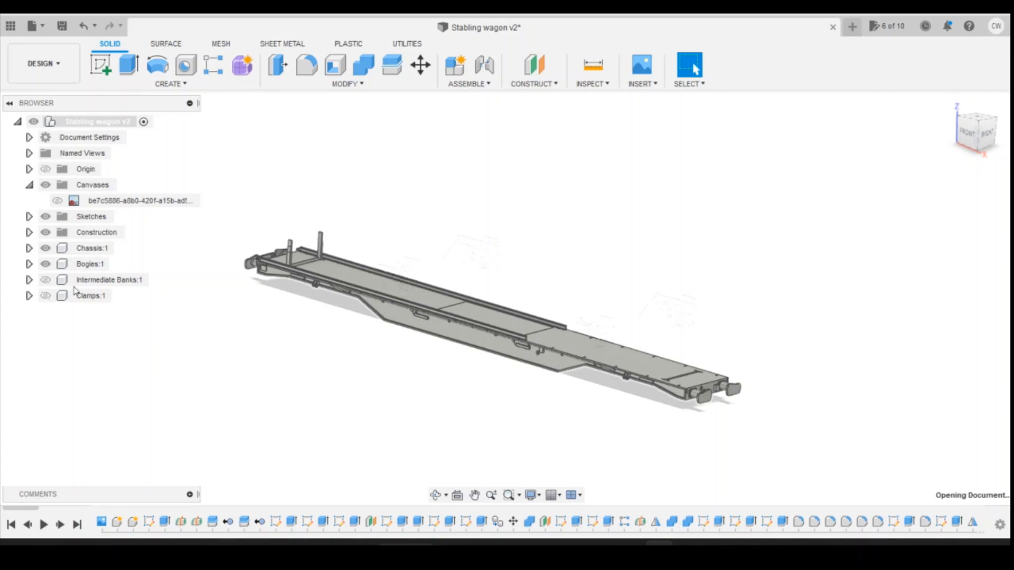
Create a new internal component named CAB under the top-level Stabling wagon assembly.
right_click(90, 122)
click(135, 132)
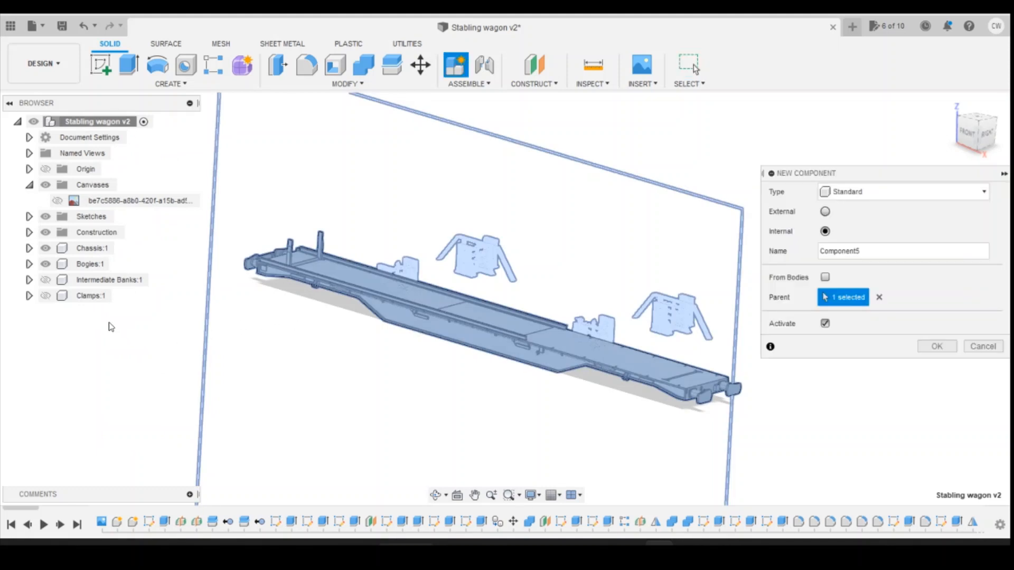
double_click(878, 249)
key(BackSpace)
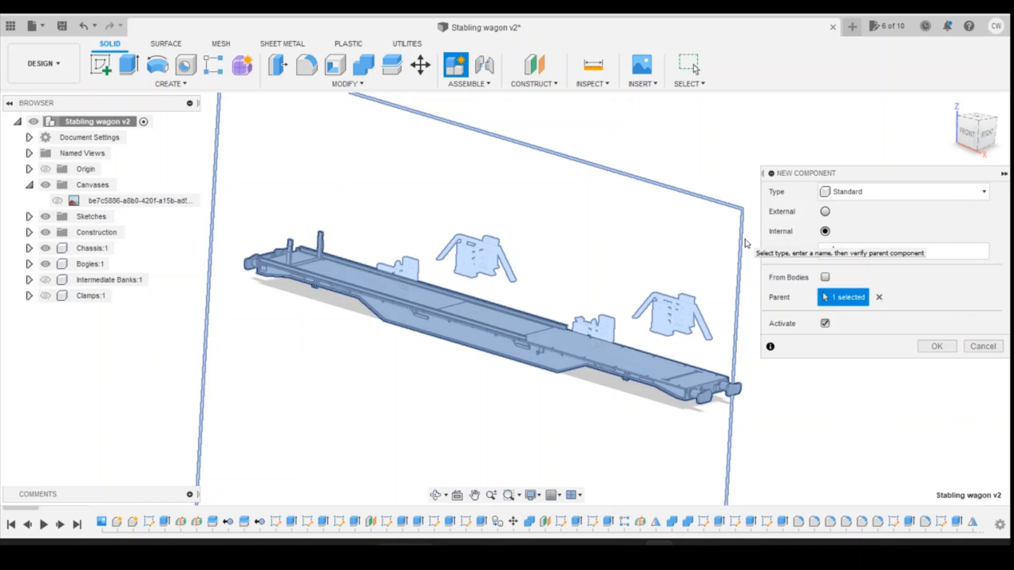
text(CB)
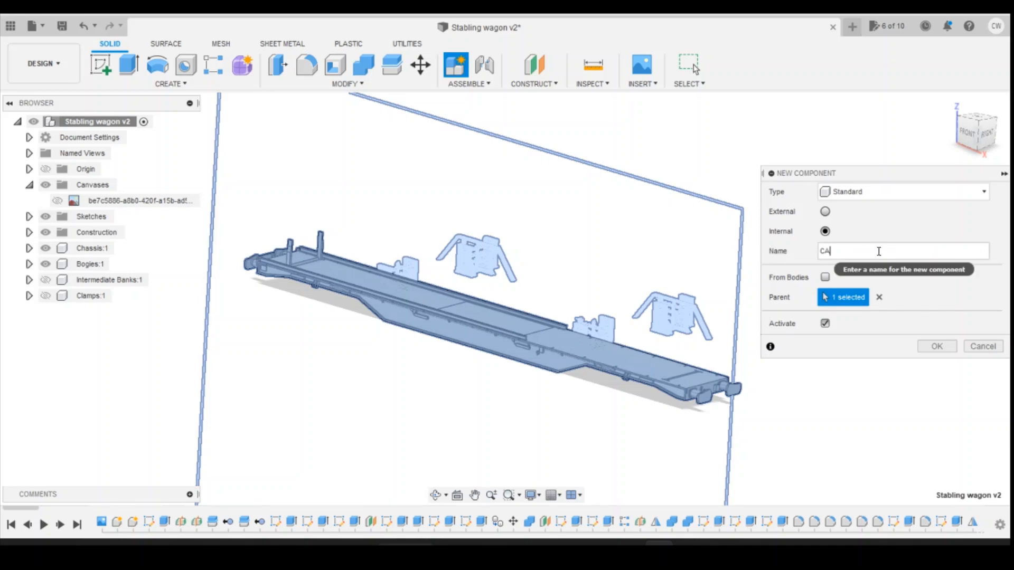
text(B)
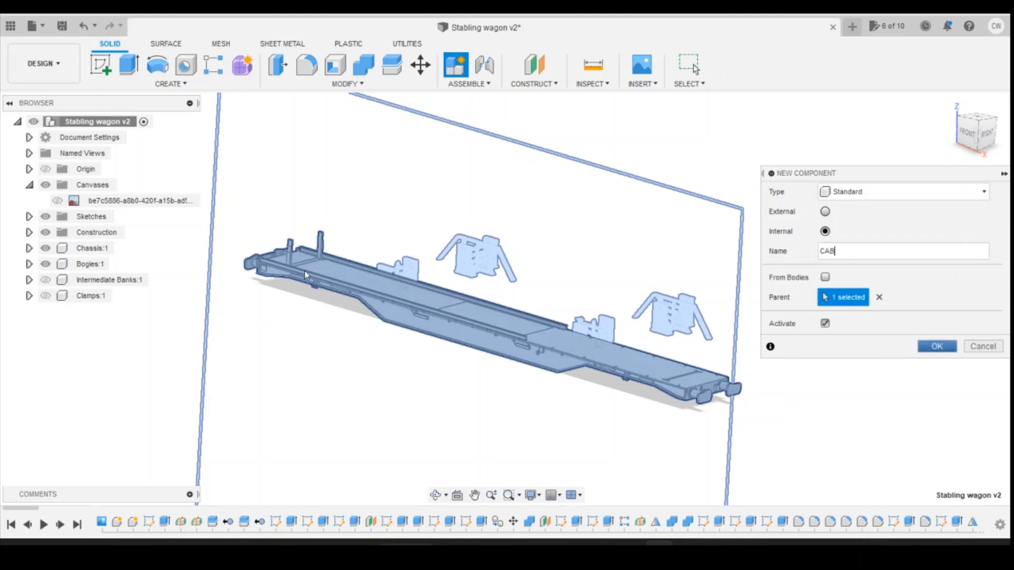
click(935, 347)
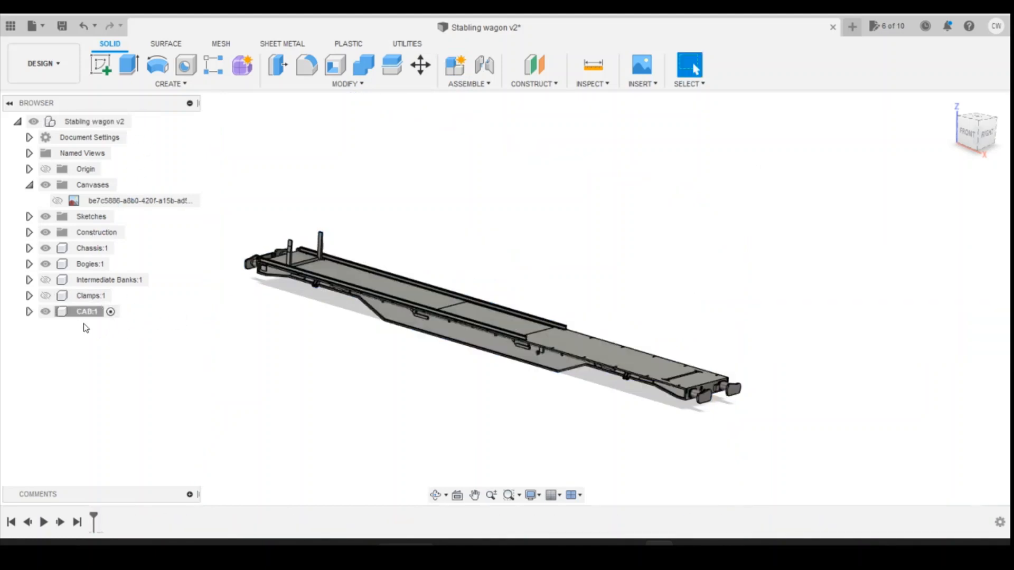
Show the rail train reference canvas in the front view.
click(971, 136)
click(63, 202)
click(58, 201)
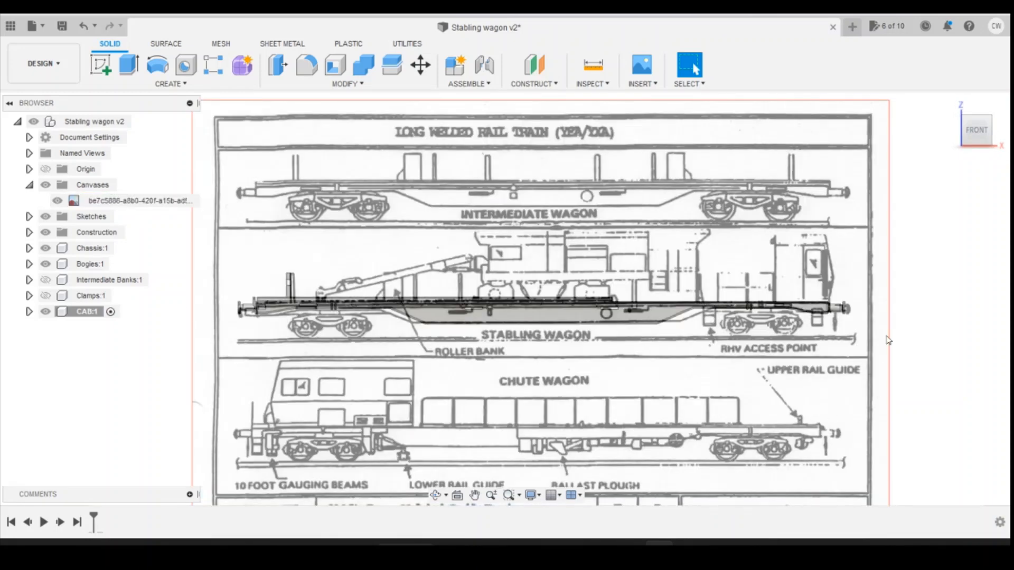
Create a construction midplane between the chassis's two opposite side faces at the cab end.
scroll(797, 264, up, 5)
scroll(797, 264, up, 2)
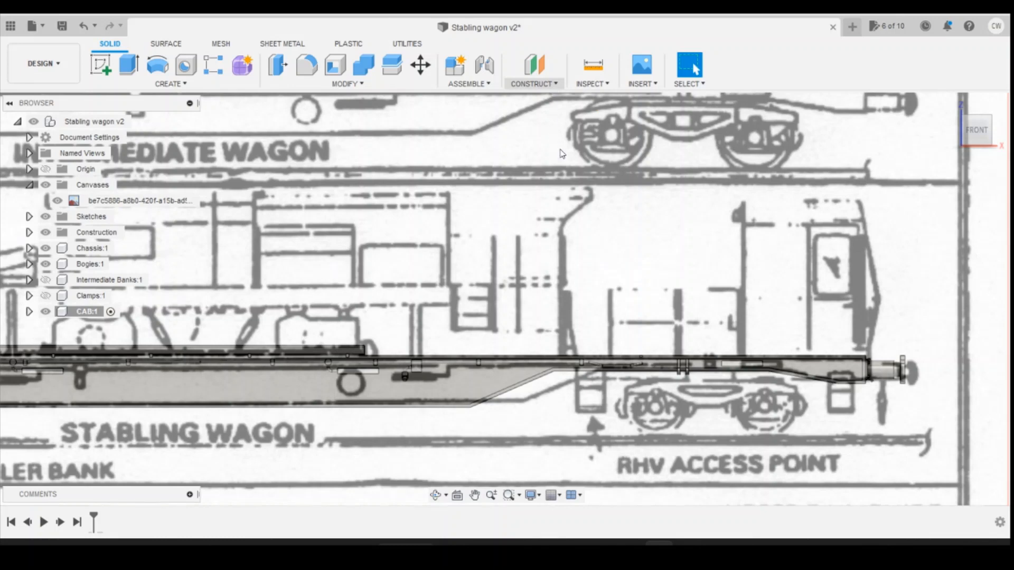
click(534, 83)
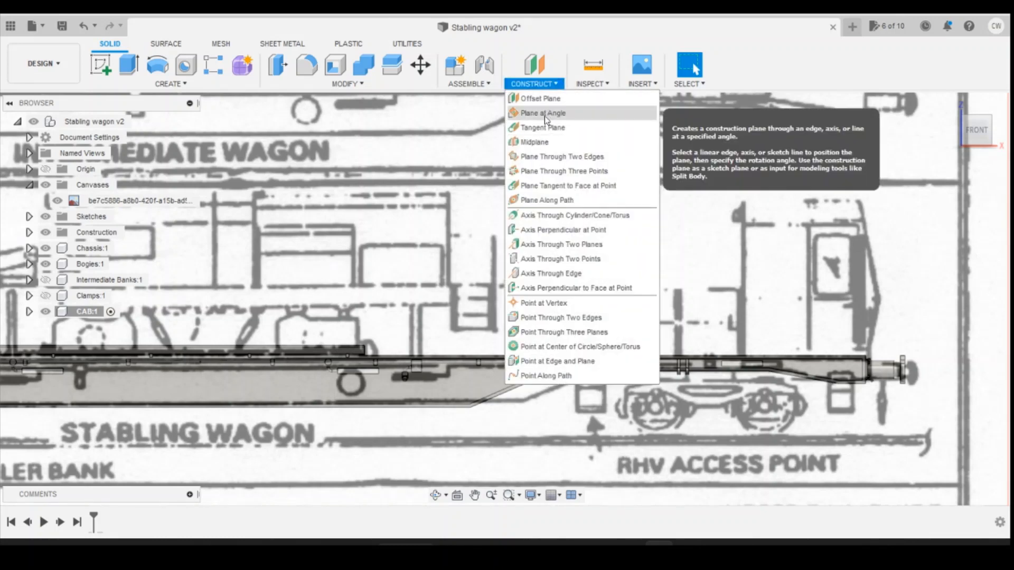
click(536, 142)
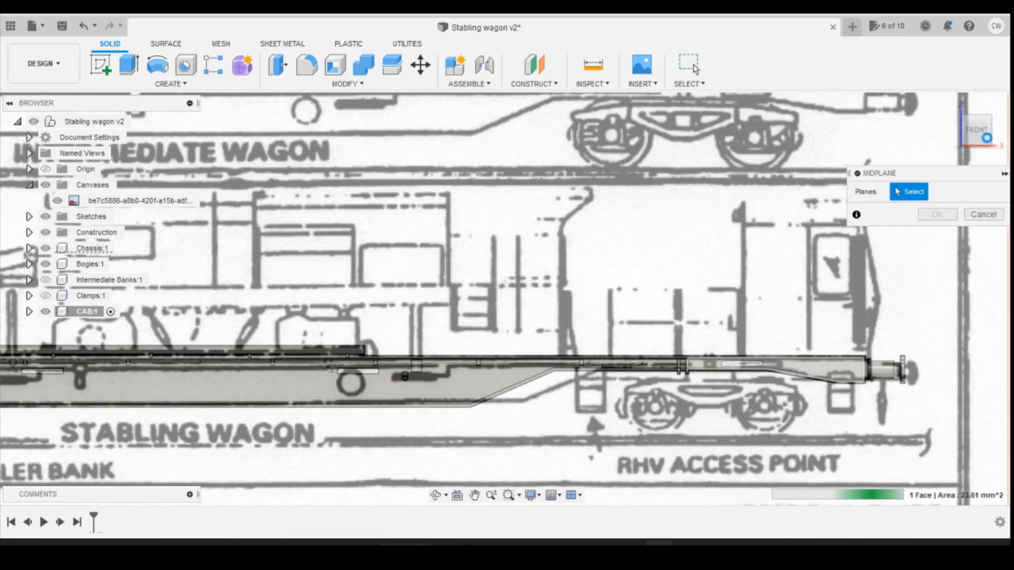
click(845, 370)
drag(985, 139, 634, 241)
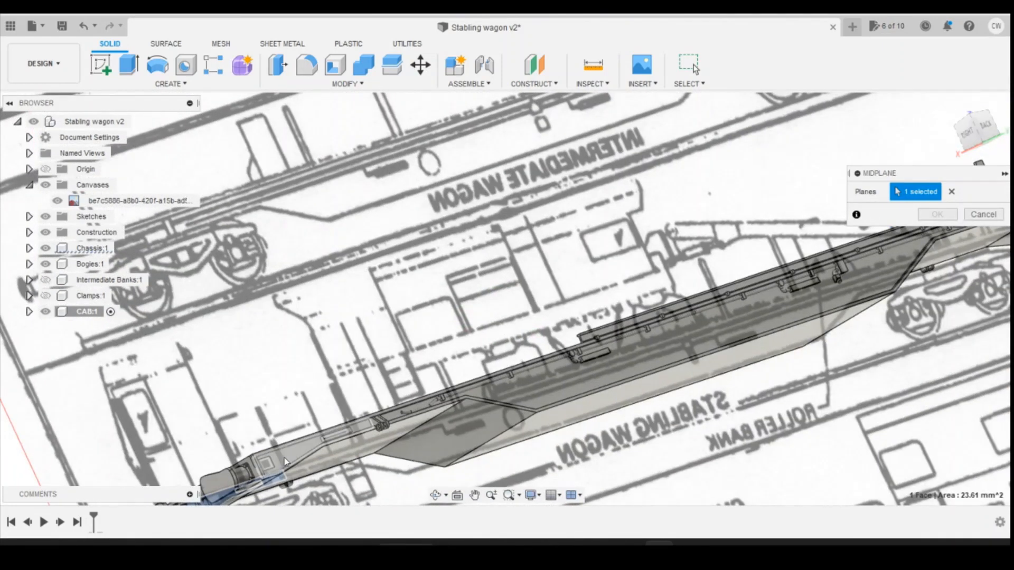
click(797, 348)
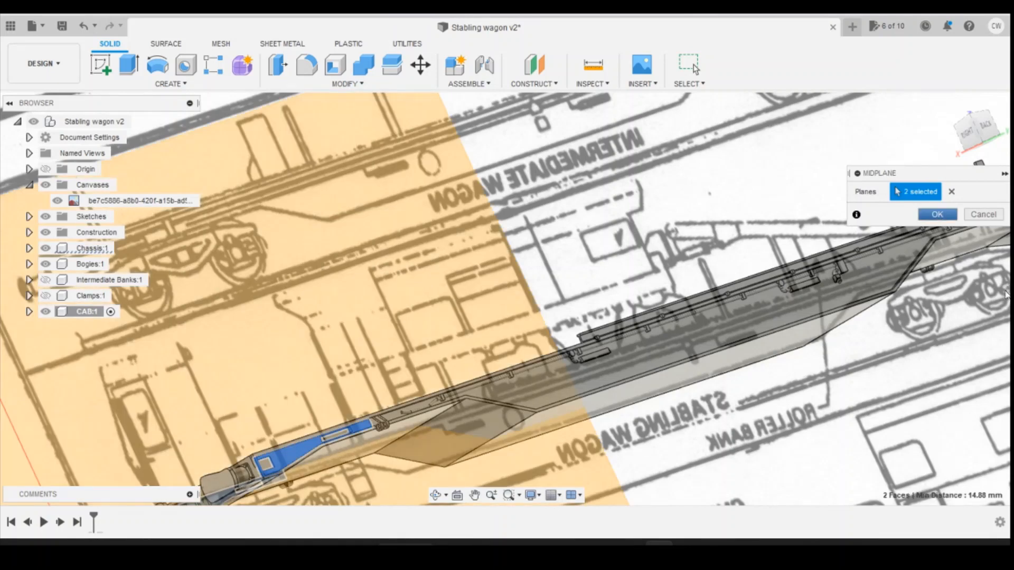
click(937, 214)
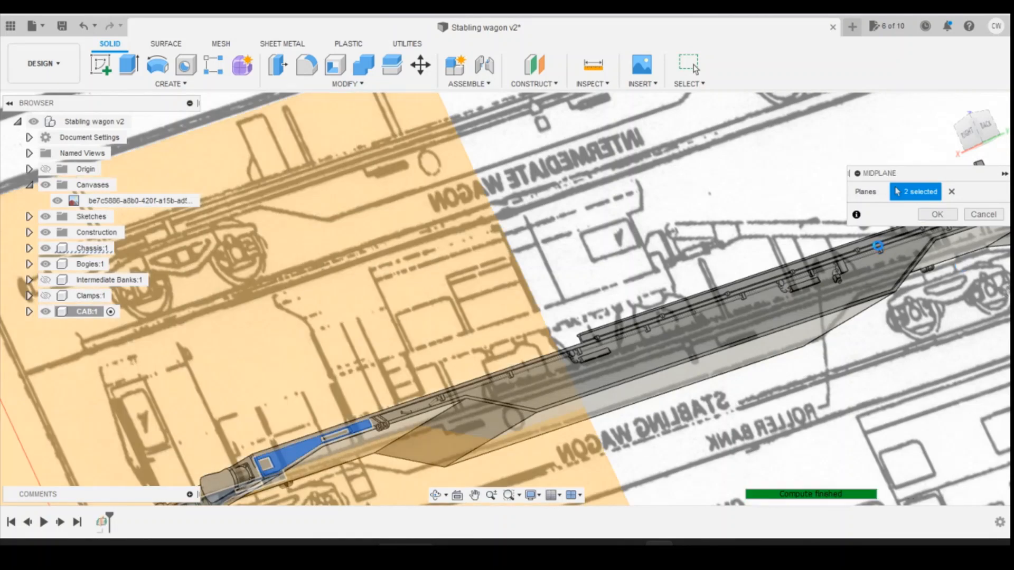
Start a new sketch on the chassis midplane for the cab profile.
click(973, 135)
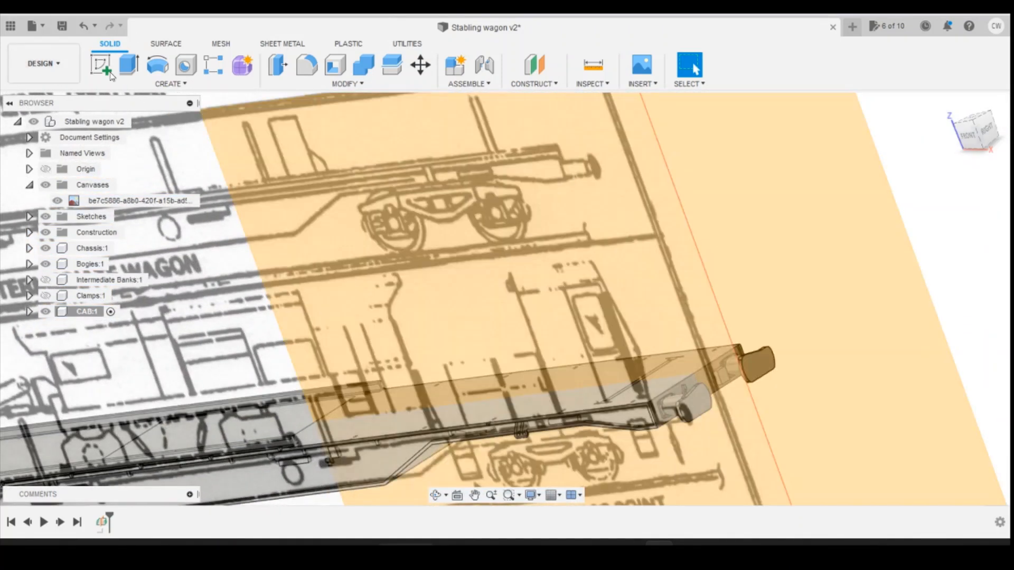
click(102, 68)
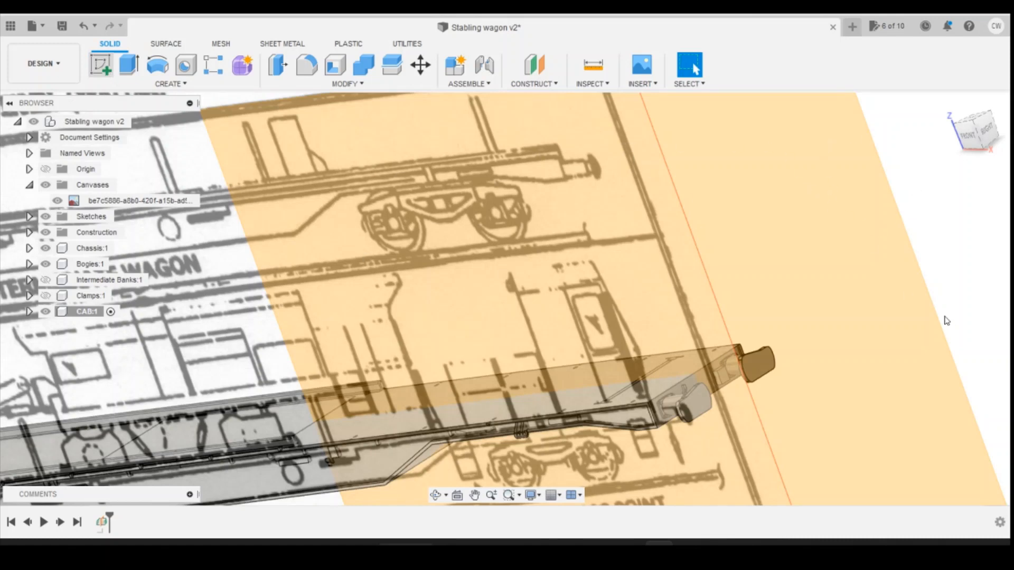
click(850, 182)
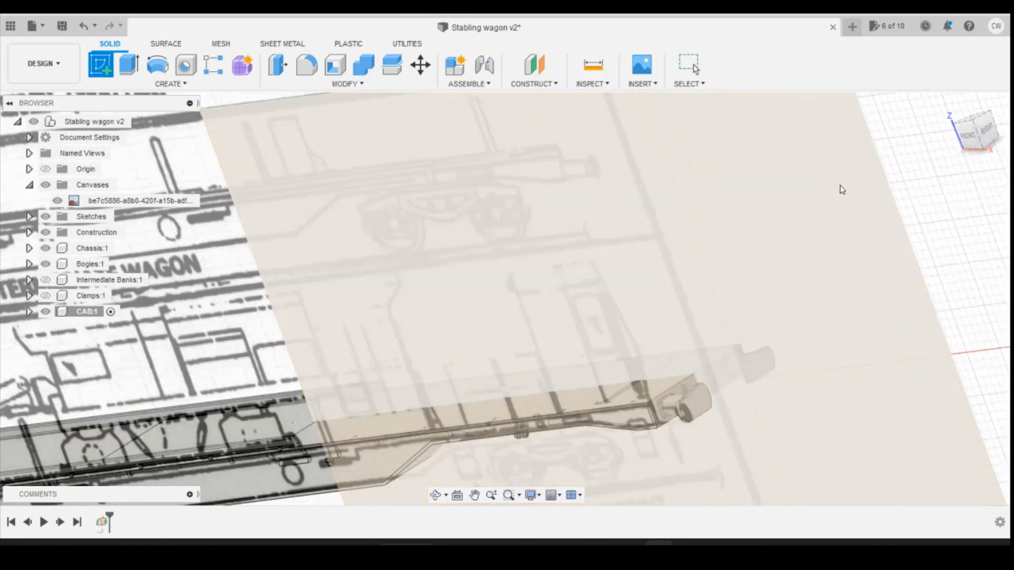
click(844, 286)
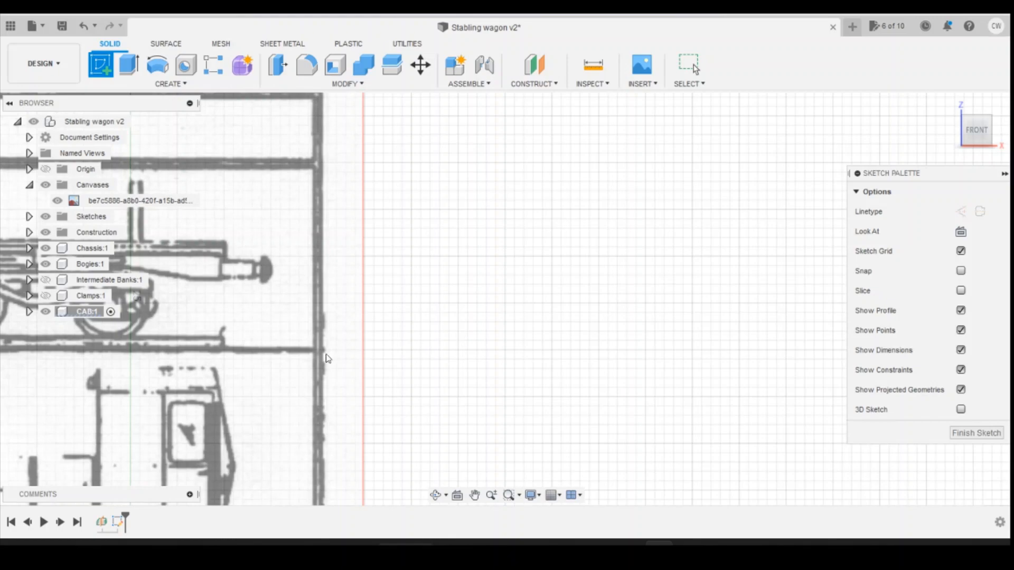
scroll(228, 414, up, 5)
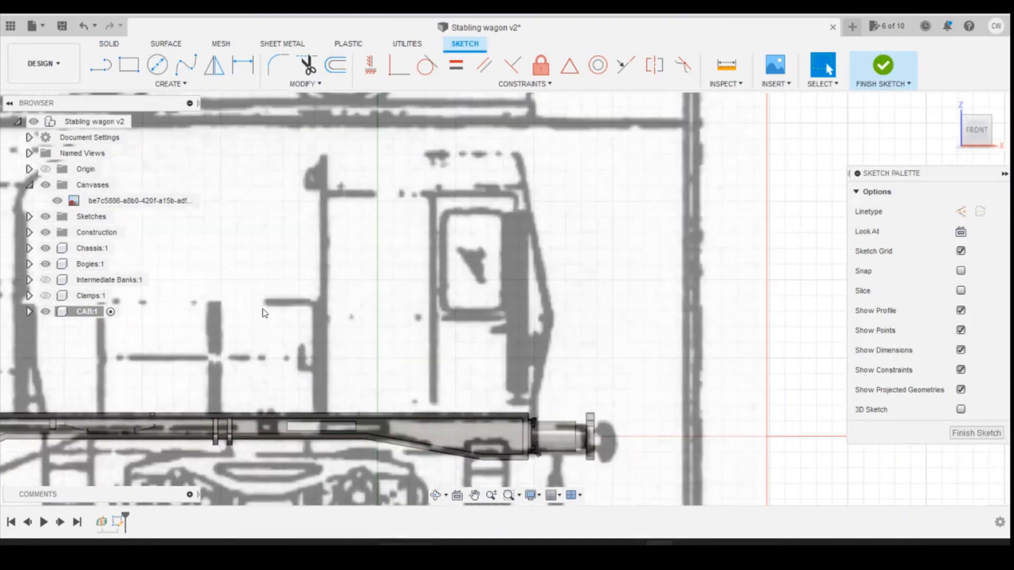
Project the chassis deck's top edges and end corner beneath the cab into the sketch.
click(105, 67)
key(p)
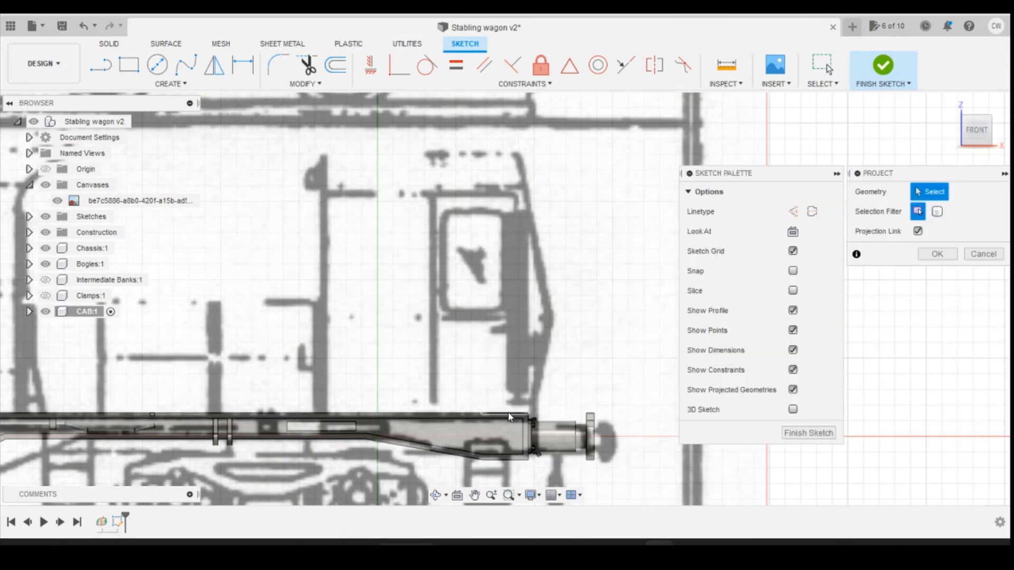
scroll(510, 415, up, 3)
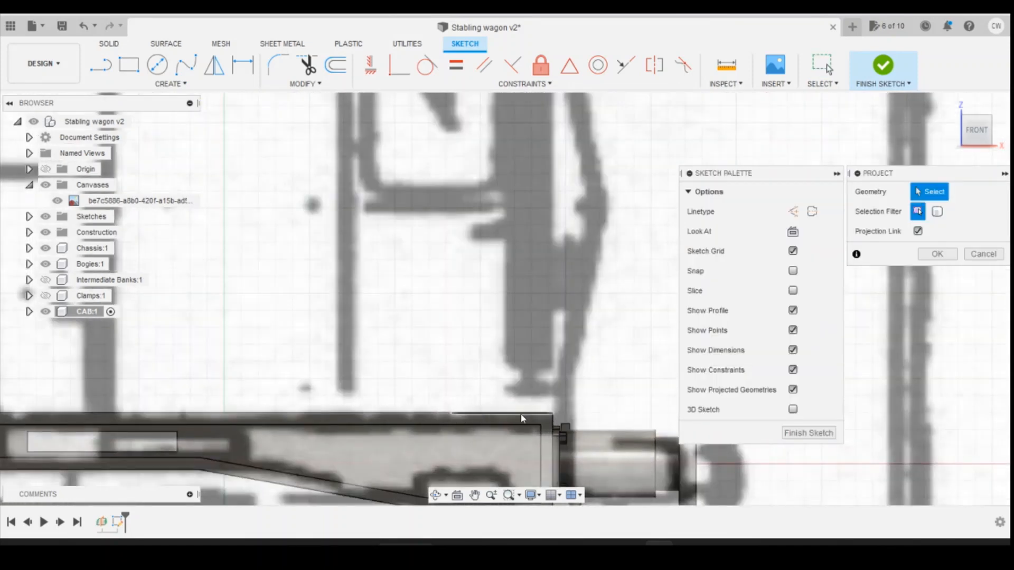
click(507, 412)
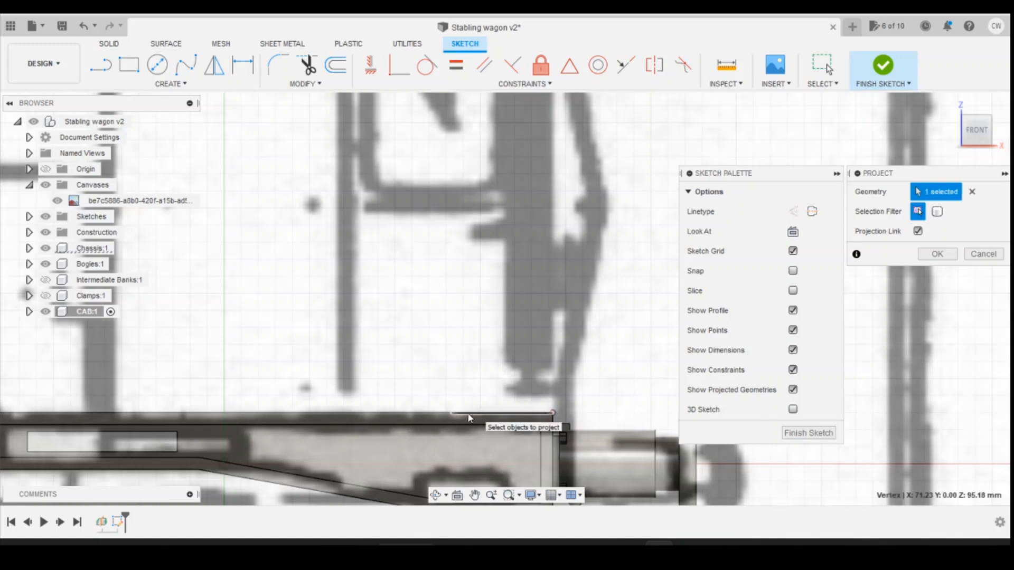
click(404, 414)
click(385, 412)
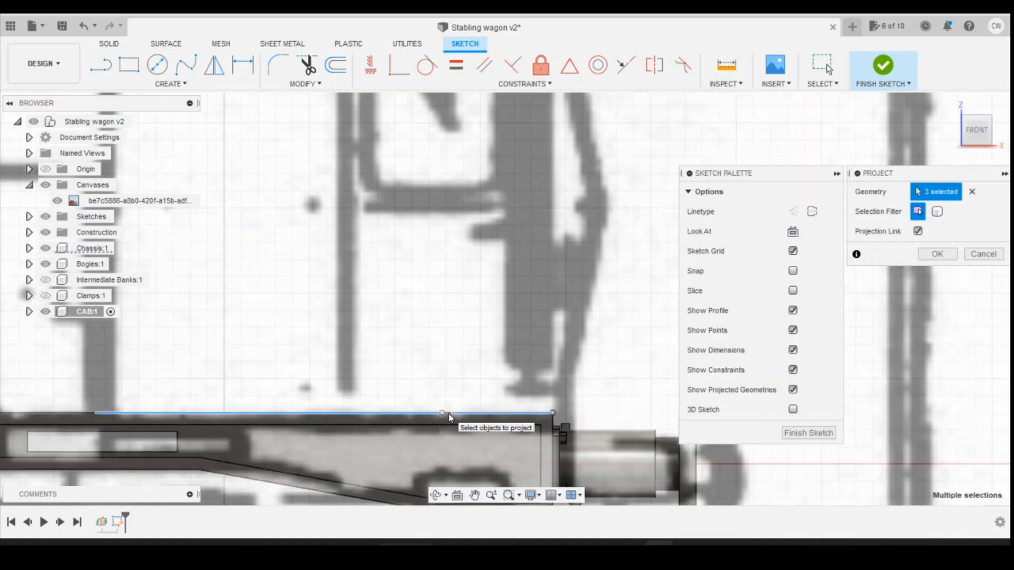
scroll(423, 417, up, 5)
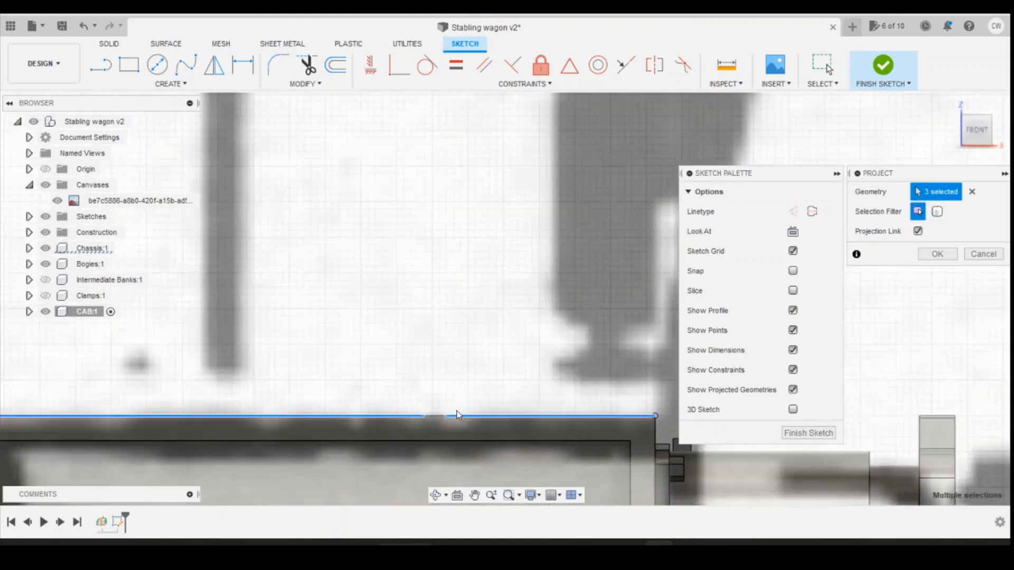
click(423, 417)
scroll(384, 407, down, 5)
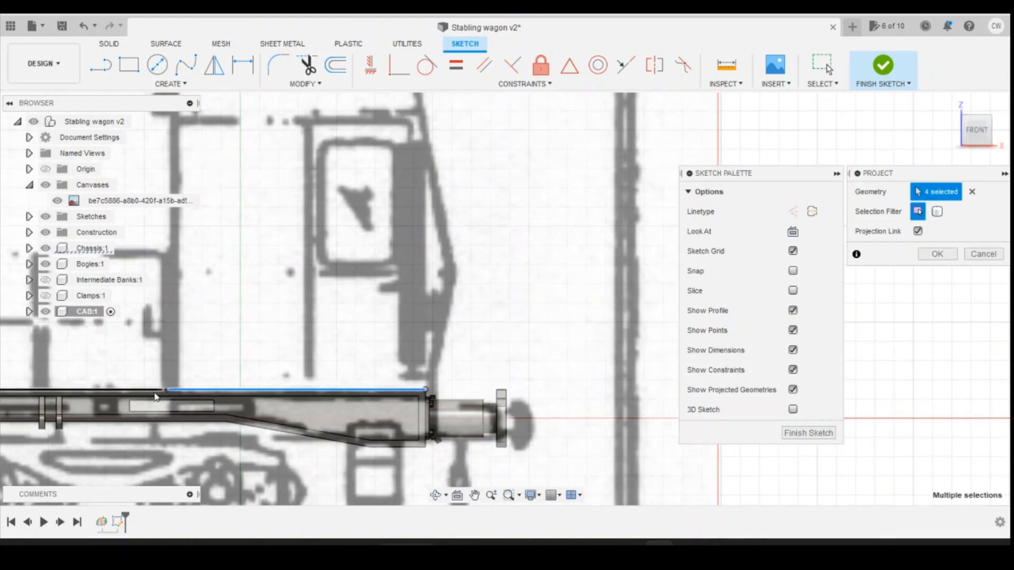
scroll(167, 393, up, 5)
click(161, 393)
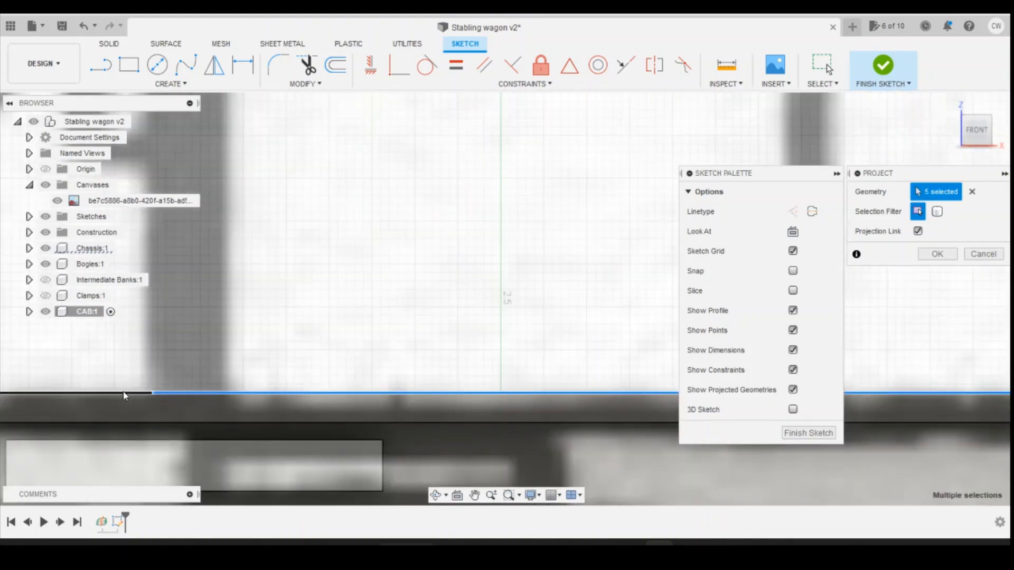
click(123, 394)
scroll(183, 362, down, 3)
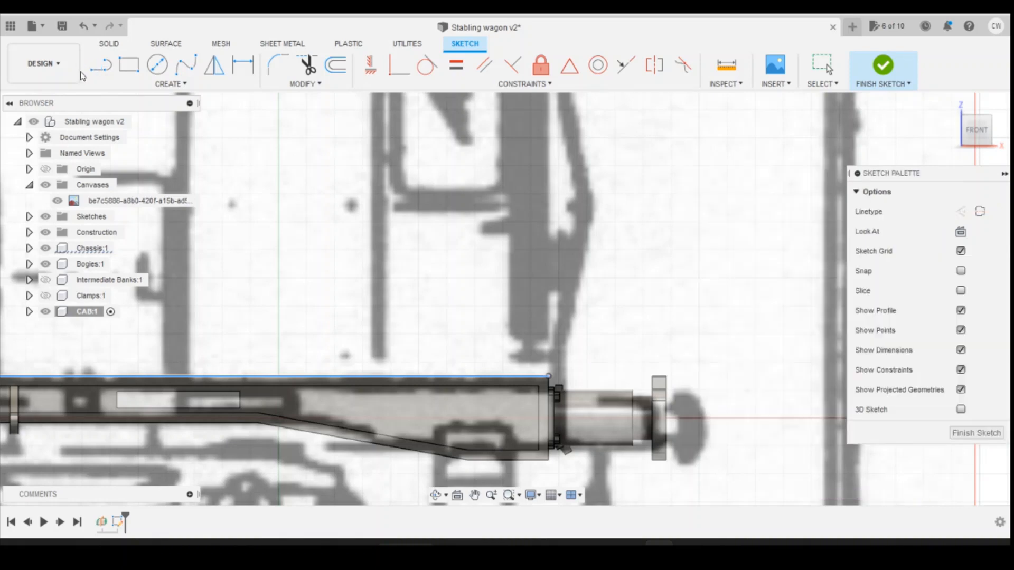
Draw connected lines from the deck's end corner, vertically up about 0.9 mm and outward along the canvas to the cab end's outermost point.
click(107, 75)
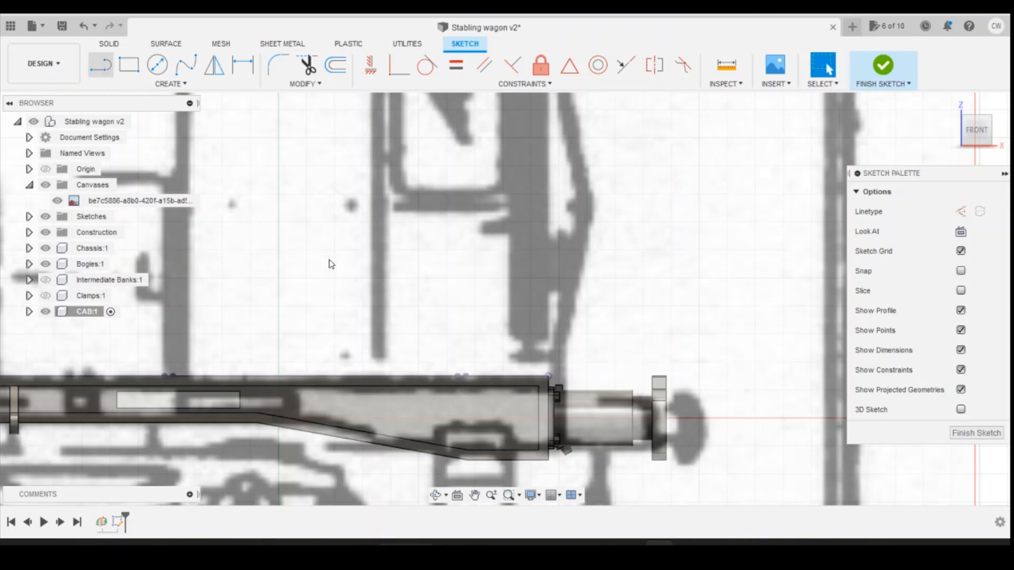
key(l)
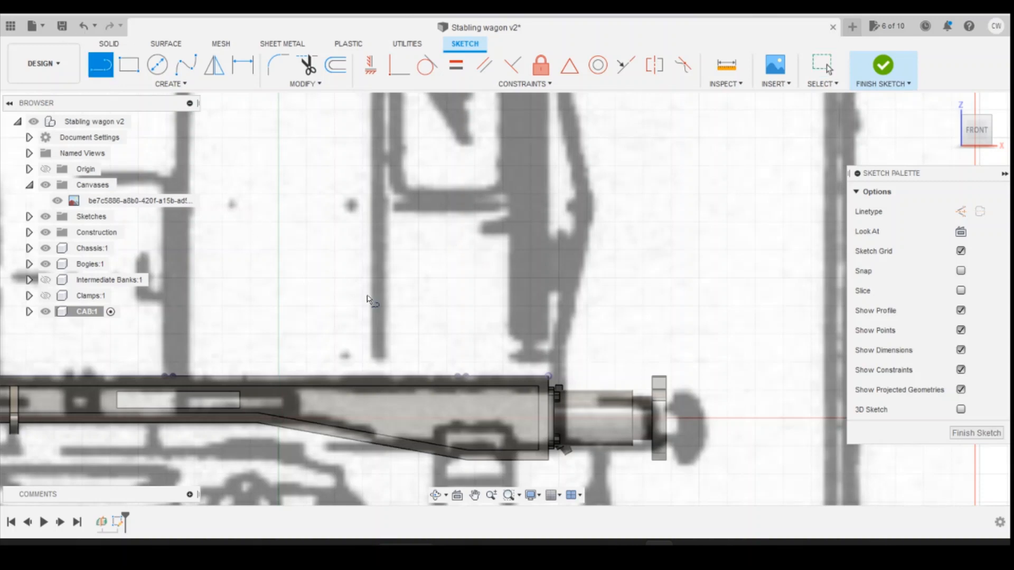
scroll(288, 322, down, 2)
scroll(287, 335, down, 1)
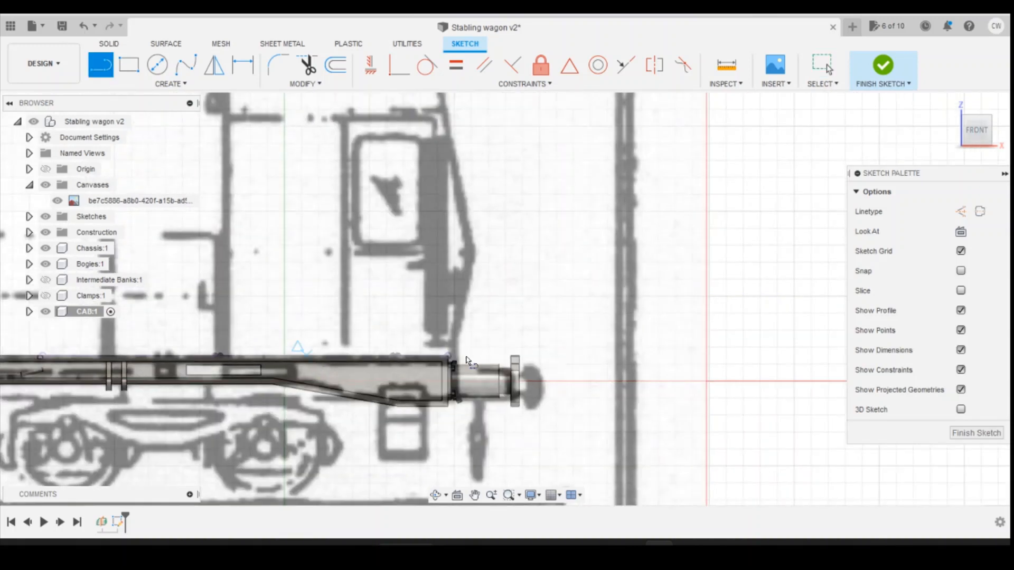
scroll(504, 355, up, 5)
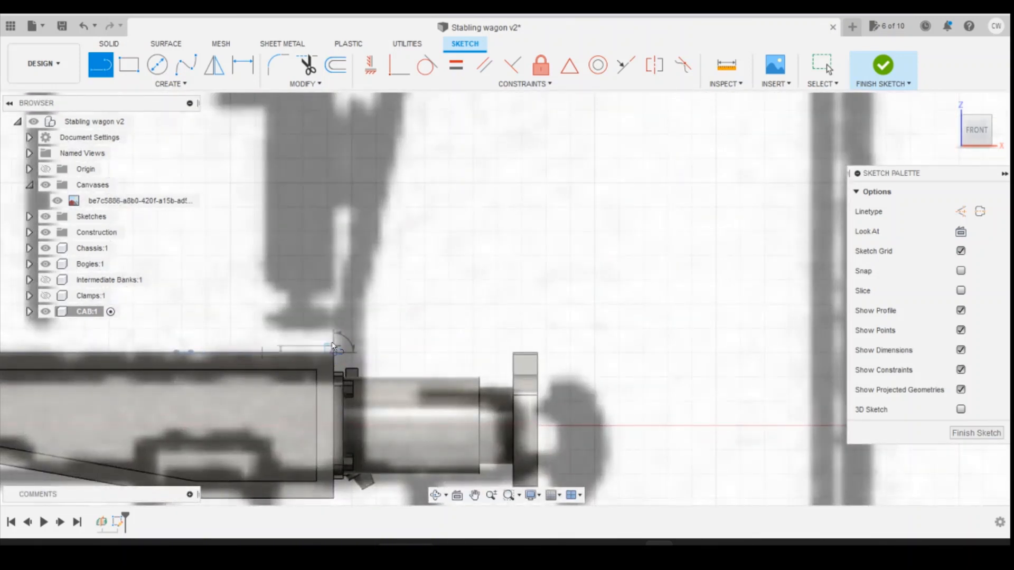
click(334, 326)
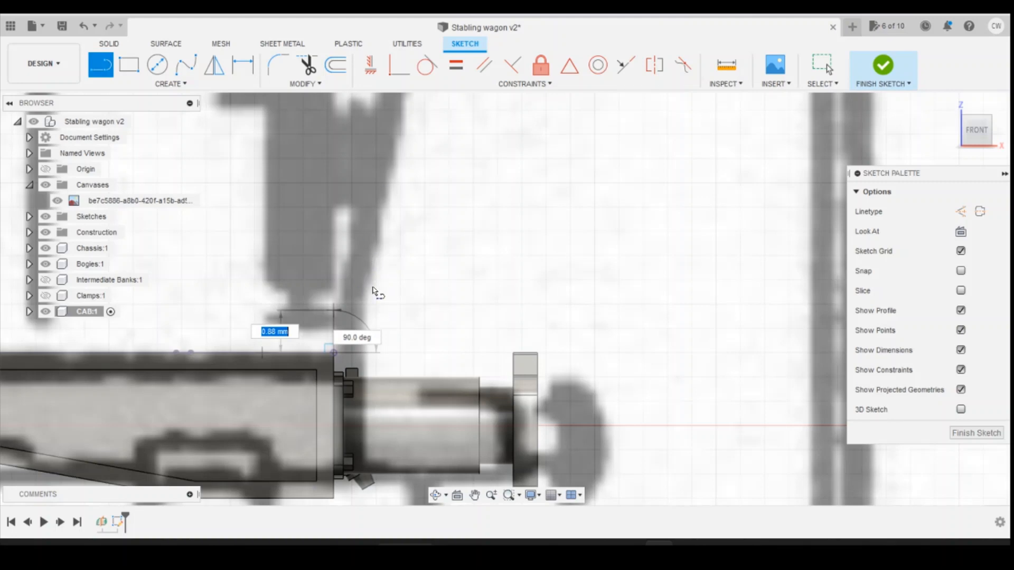
scroll(364, 251, down, 4)
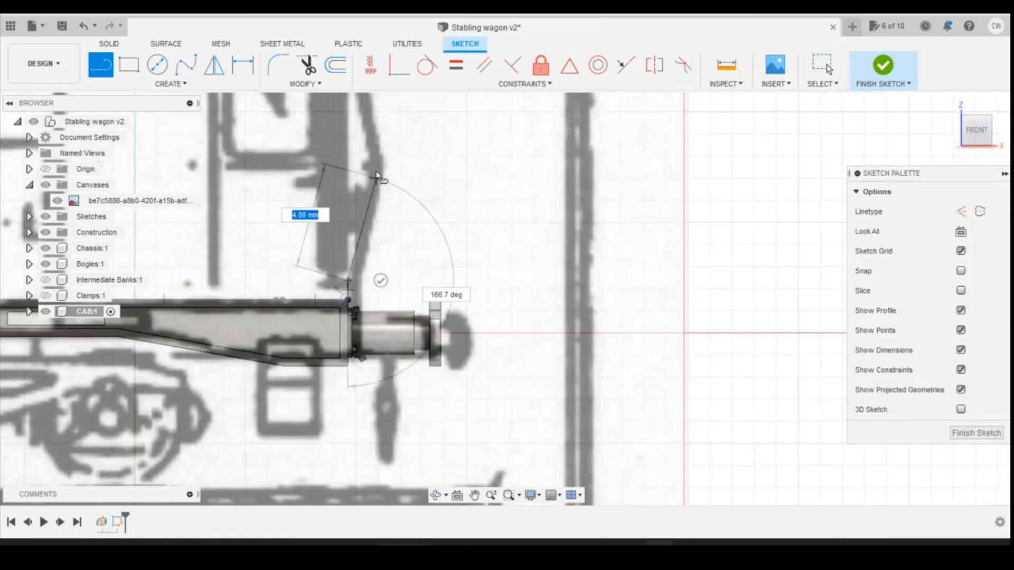
click(378, 172)
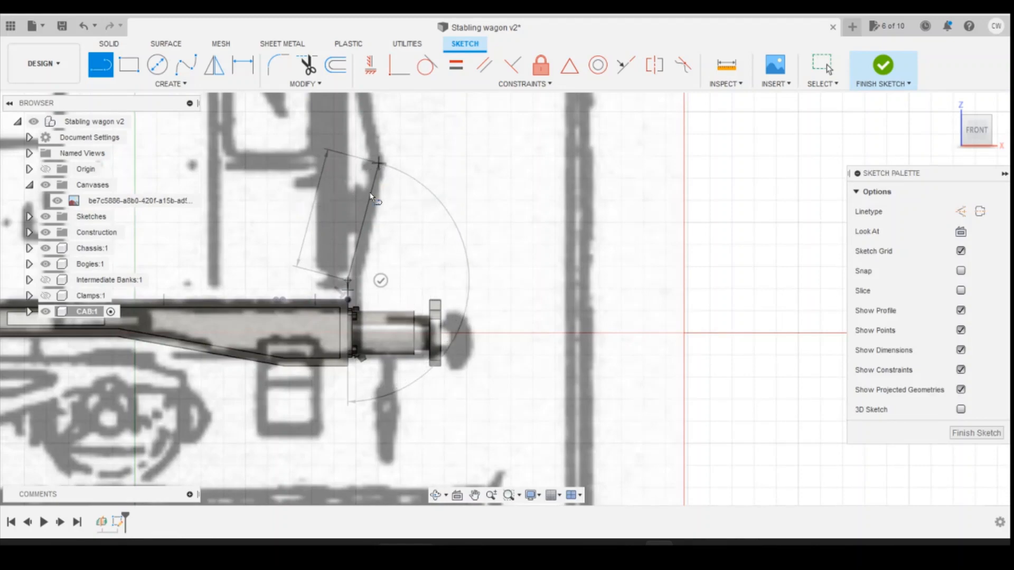
Continue the cab end outline with a line about 10.4 mm long, sloping inward from the outermost point to the roof corner.
scroll(420, 335, down, 3)
scroll(420, 335, down, 2)
scroll(405, 153, up, 5)
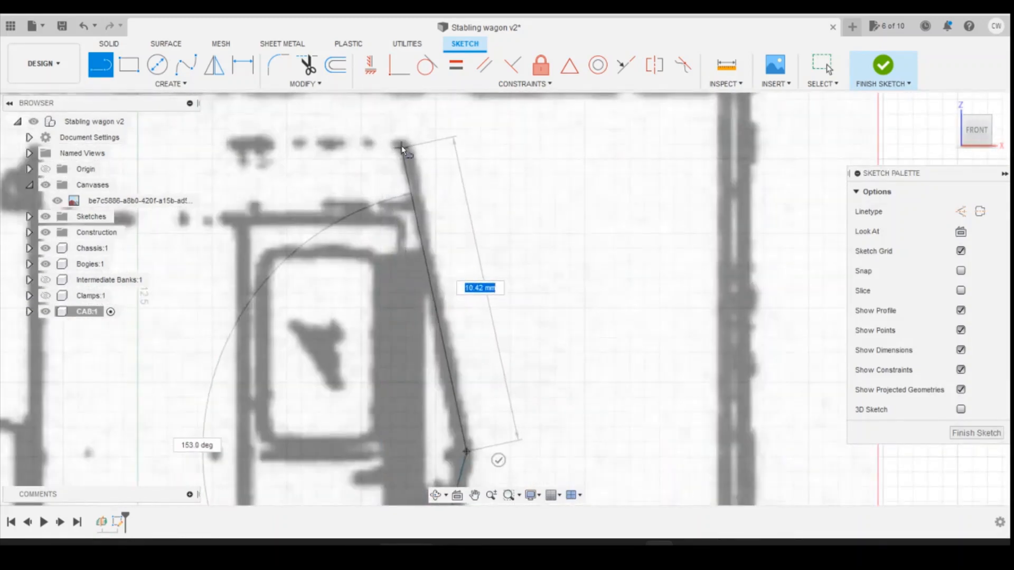
click(404, 143)
scroll(538, 276, down, 3)
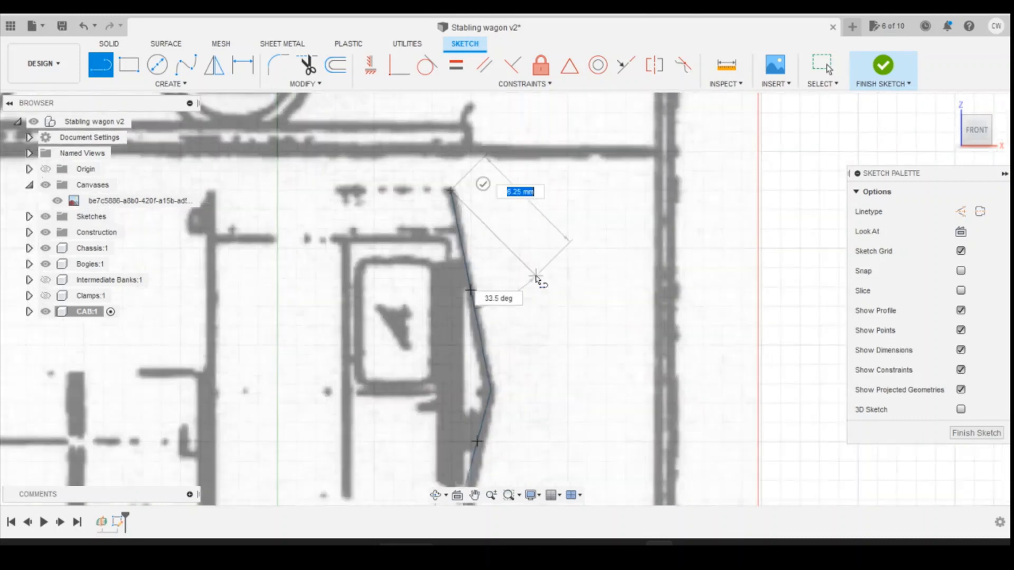
Close the cab profile with a roof line to the rear wall's top corner and a vertical rear wall line down to the chassis deck.
scroll(328, 242, up, 2)
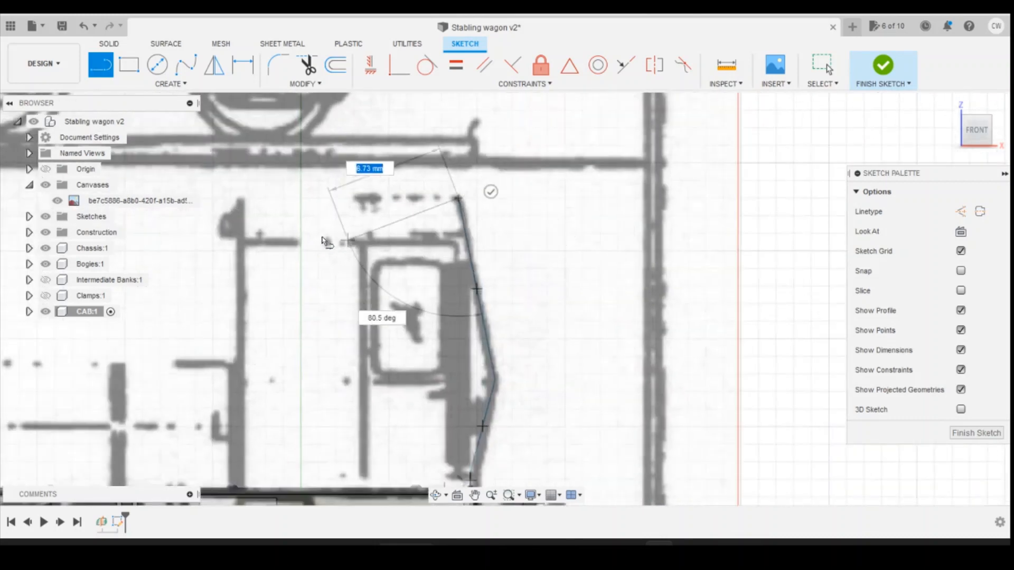
click(240, 199)
scroll(229, 457, up, 5)
scroll(328, 275, down, 4)
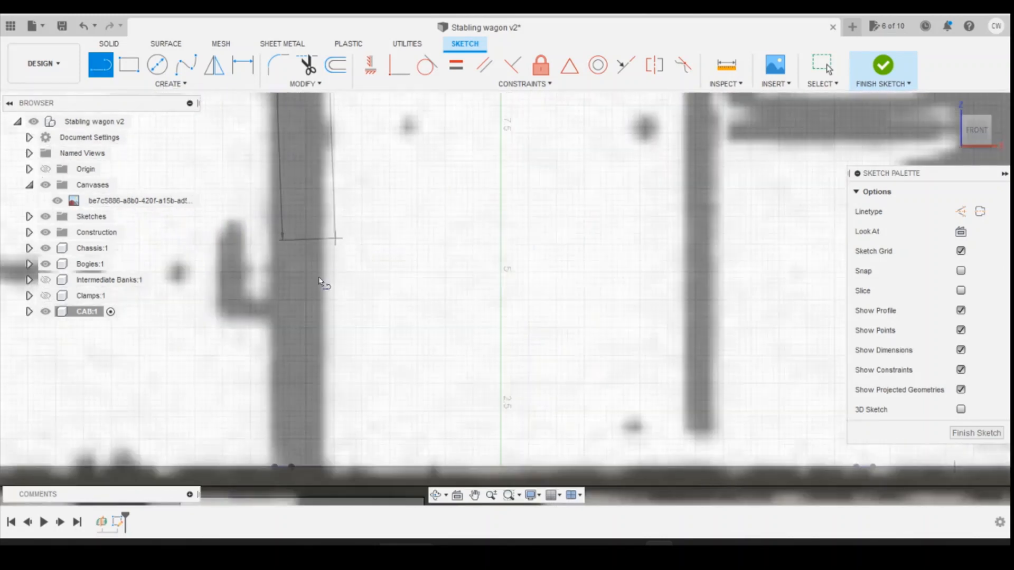
scroll(319, 362, up, 5)
click(238, 400)
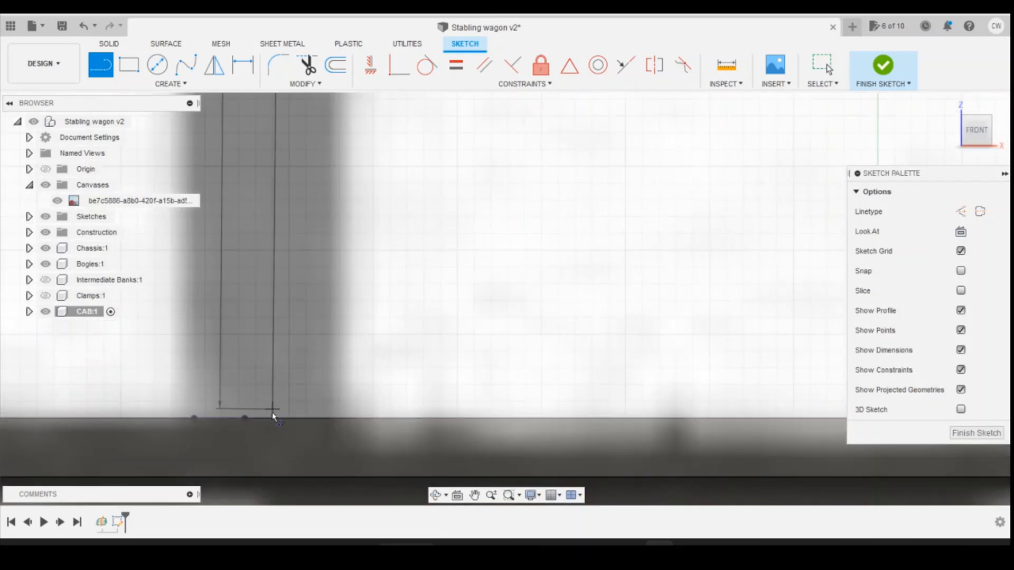
scroll(298, 346, down, 4)
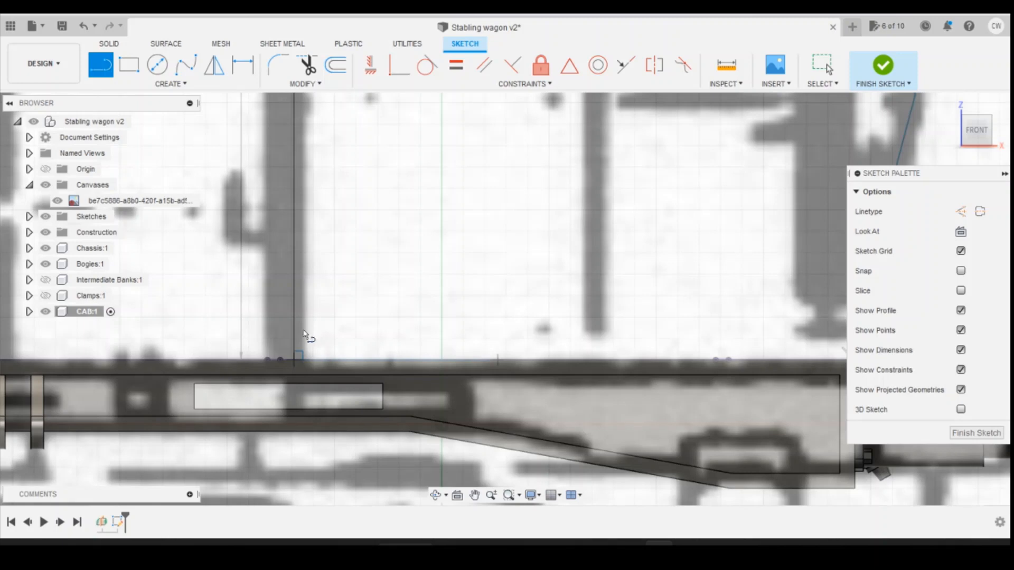
scroll(311, 342, up, 5)
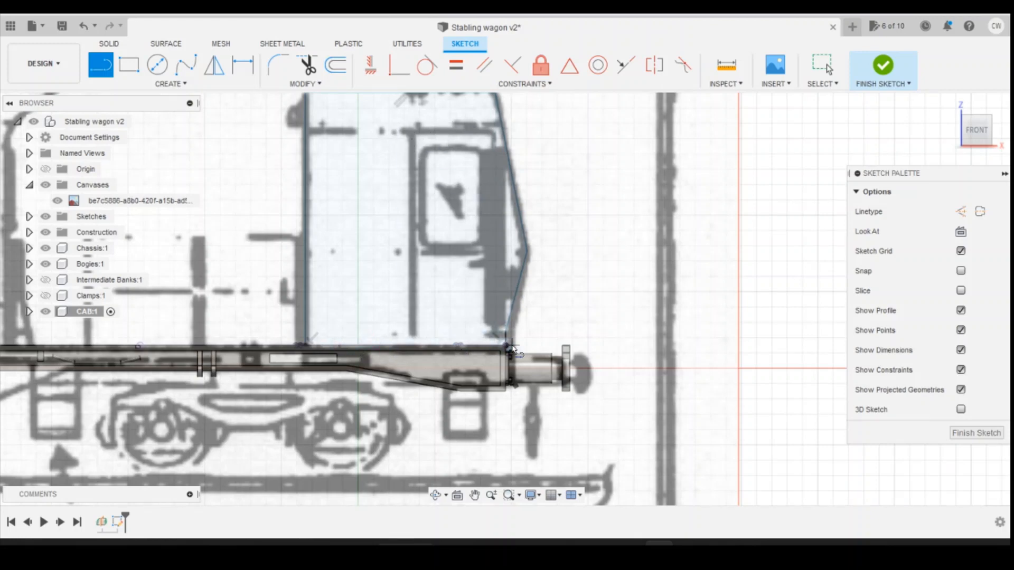
Dimension the short vertical line at the base of the cab end to 5"/148.
scroll(514, 343, down, 3)
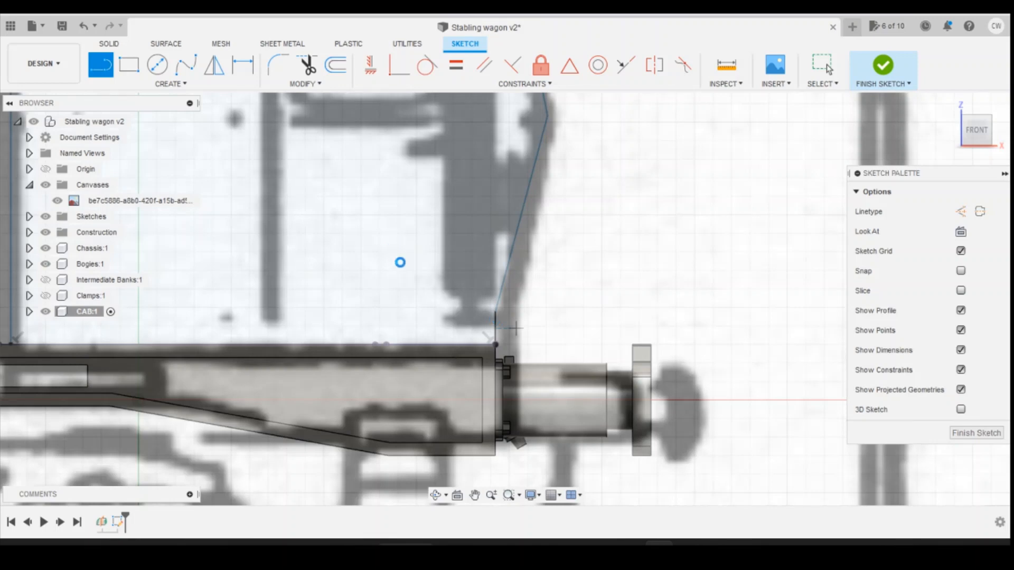
scroll(515, 328, up, 1)
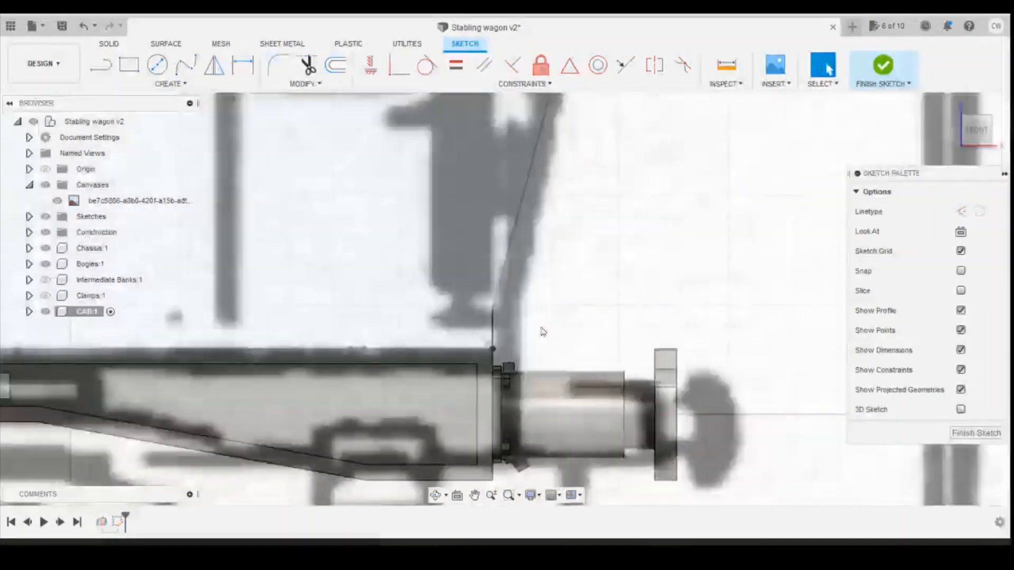
key(d)
click(492, 330)
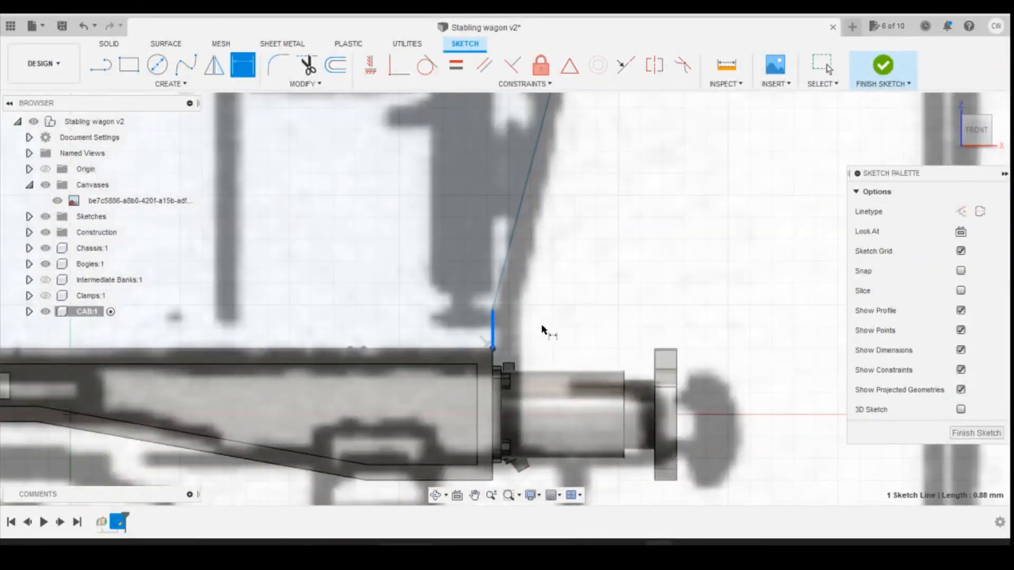
click(754, 351)
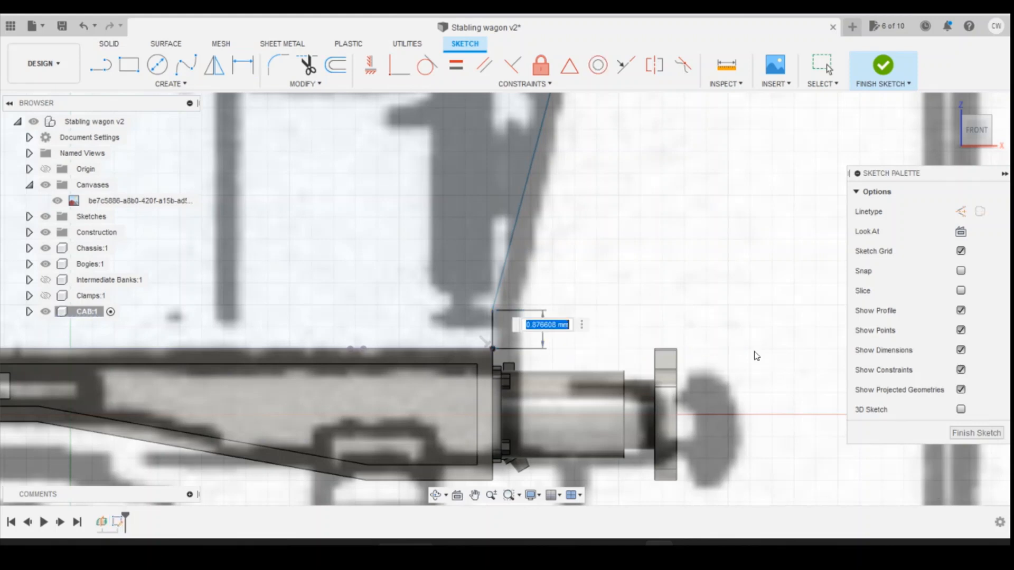
text(5"/148)
key(Return)
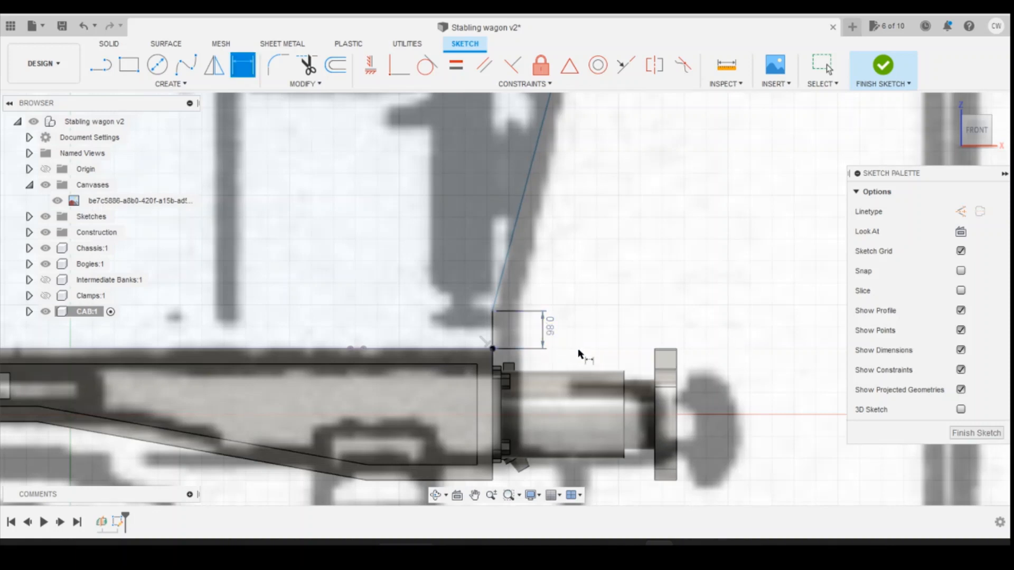
Set the vertical distance from the short line's upper end to the cab end's outermost point to 32"/148.
scroll(559, 333, down, 3)
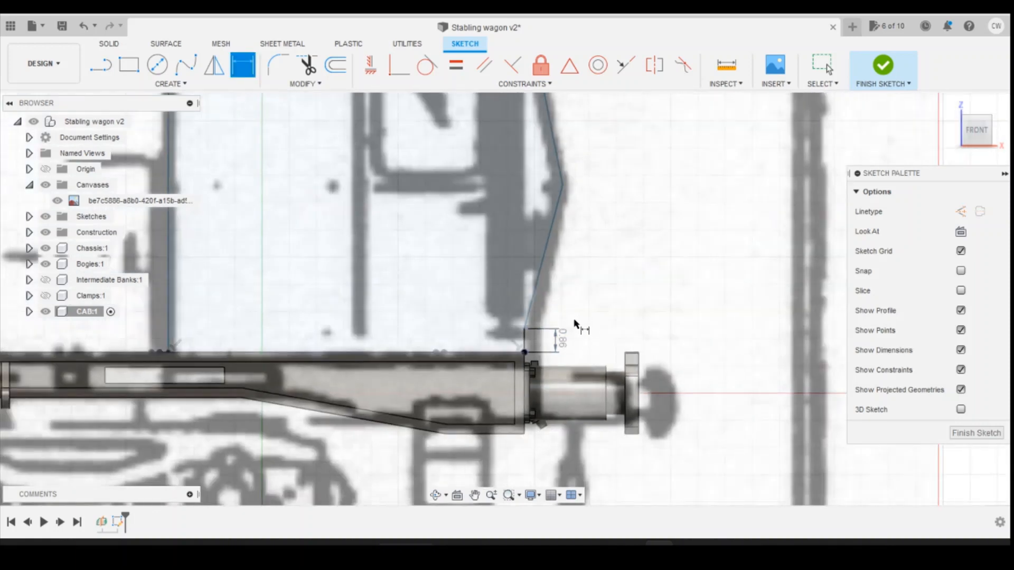
click(563, 185)
click(524, 329)
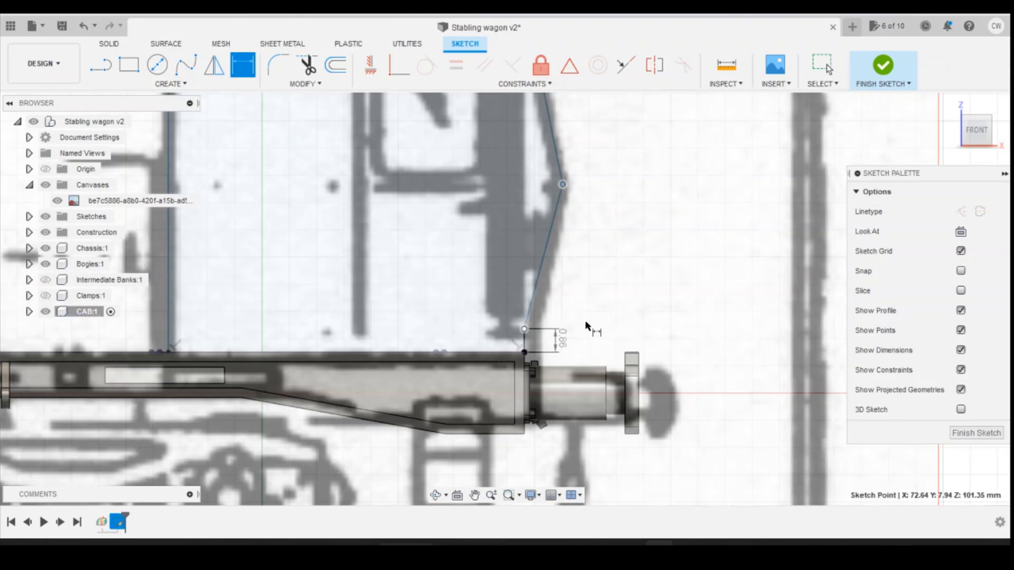
click(608, 326)
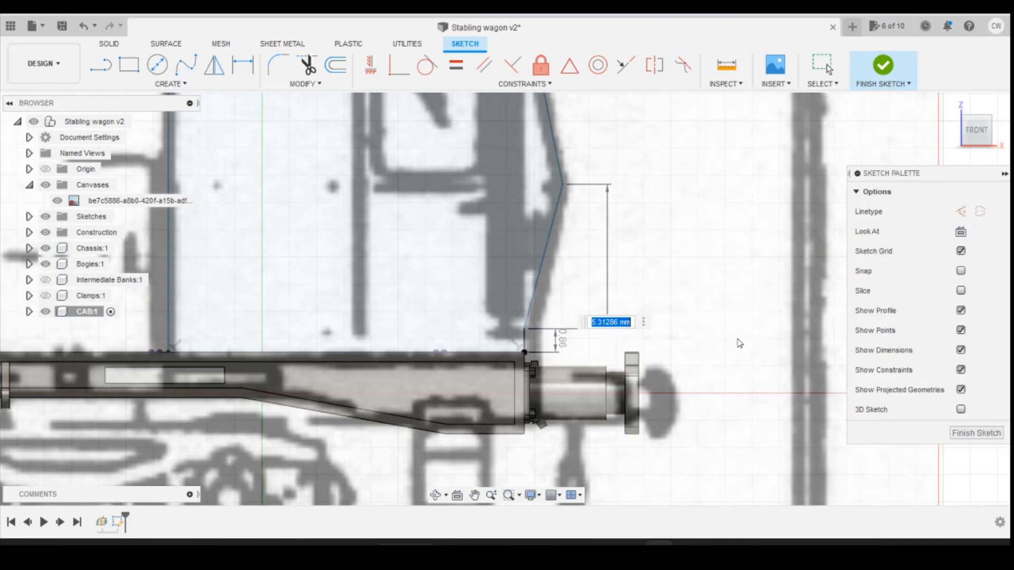
text(32"/148)
key(Return)
Set the vertical distance between the cab end's outermost point and the roof corner to 10.15 mm.
scroll(664, 378, down, 2)
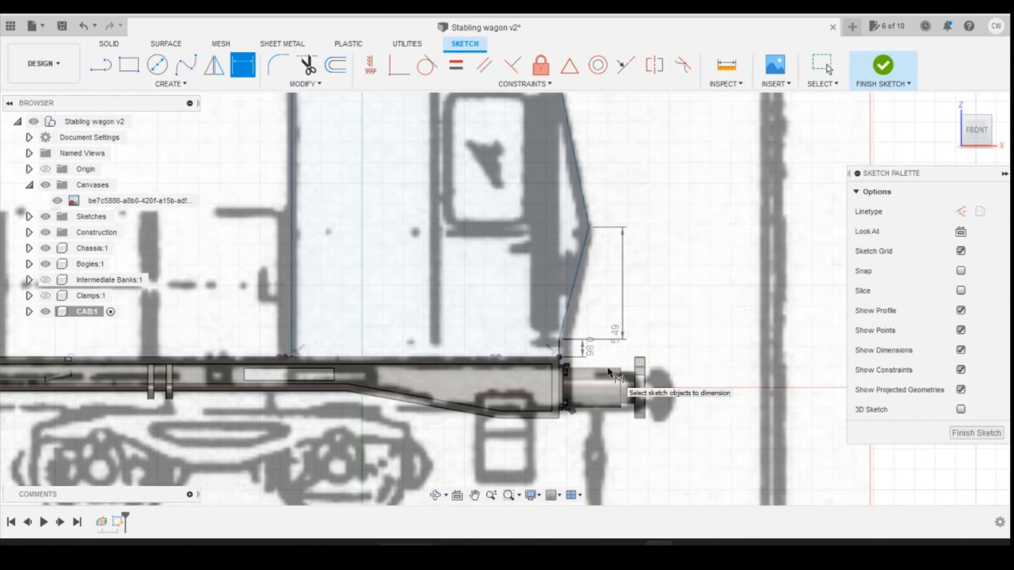
scroll(601, 380, down, 2)
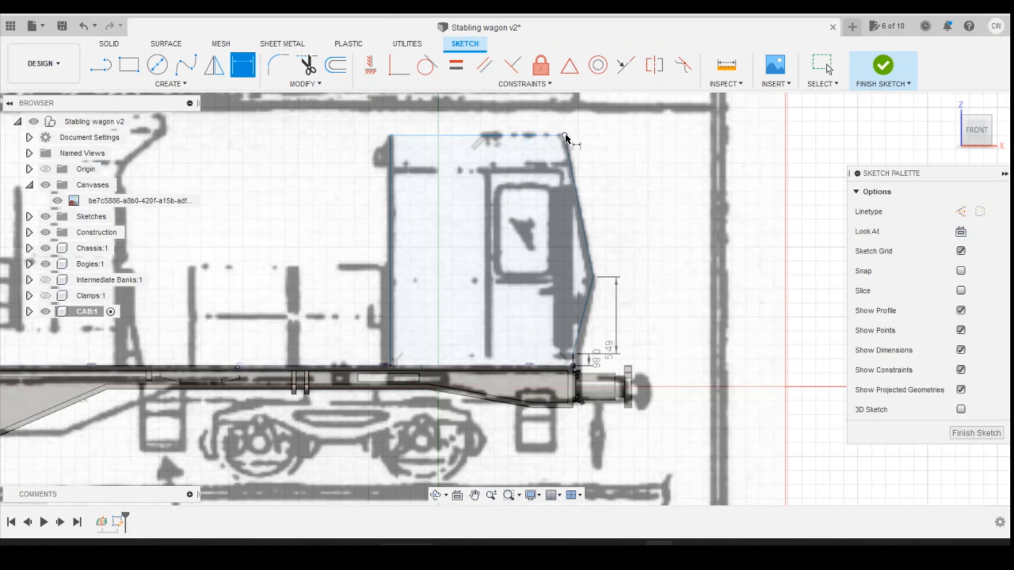
click(570, 149)
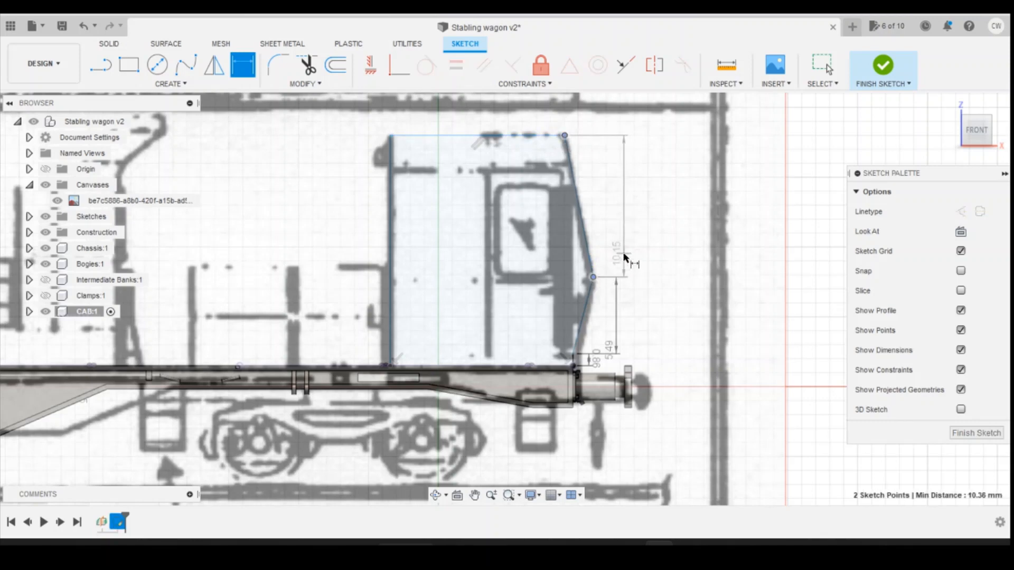
click(629, 254)
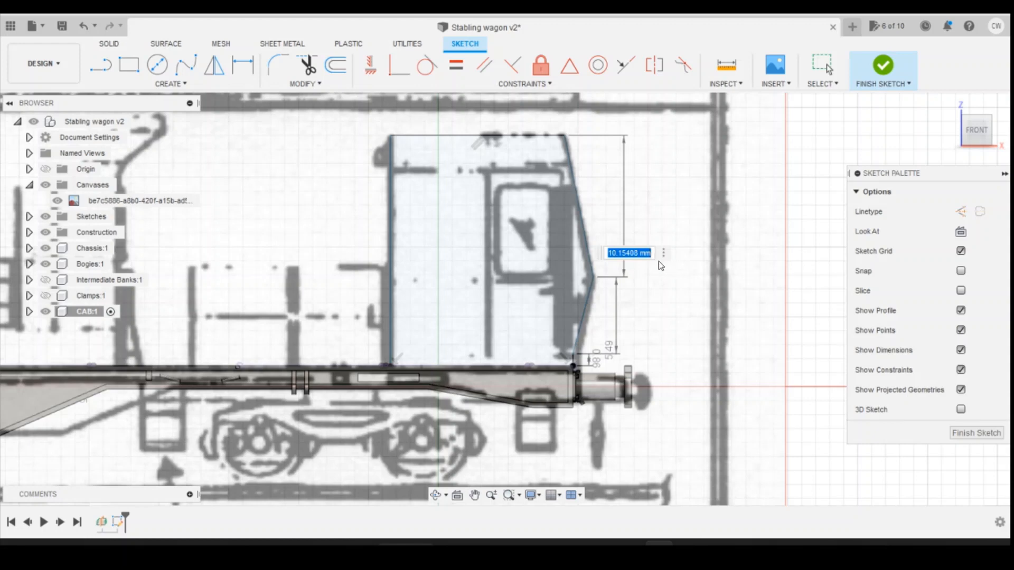
text(10.15)
key(Return)
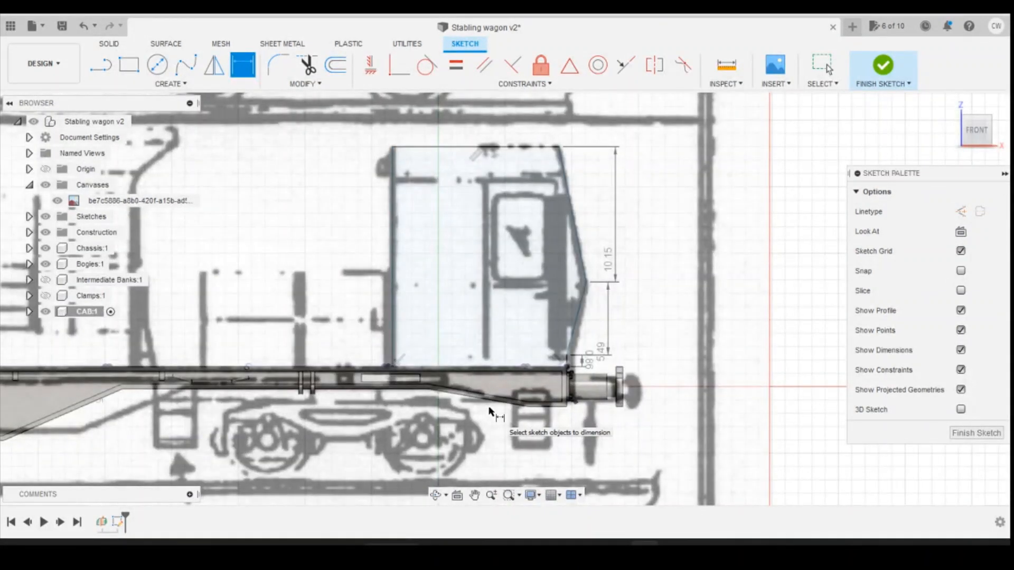
Dimension the cab's base length, from the deck's end corner to the foot of the rear wall, to 77.25"/148.
click(568, 367)
click(392, 366)
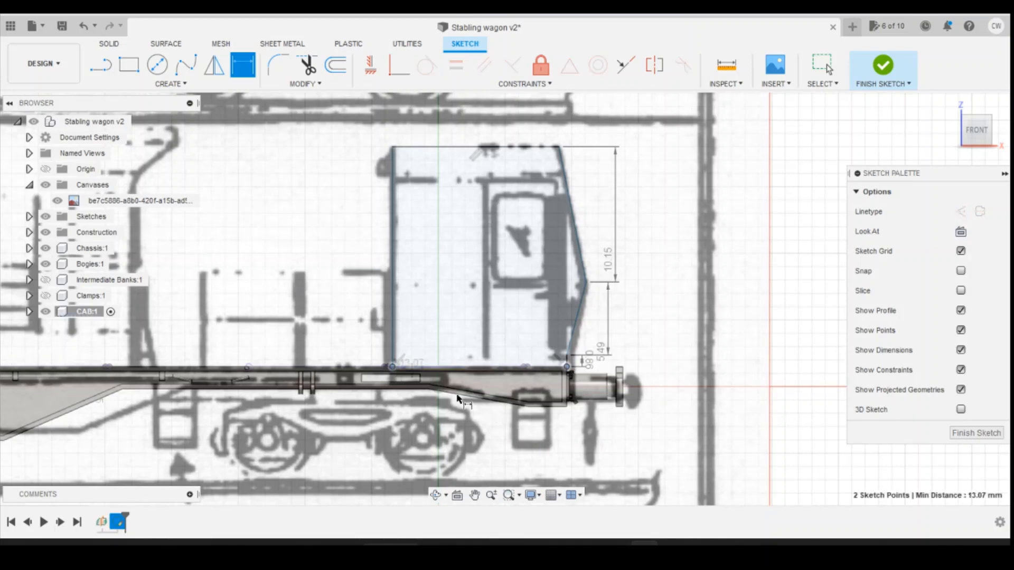
click(470, 455)
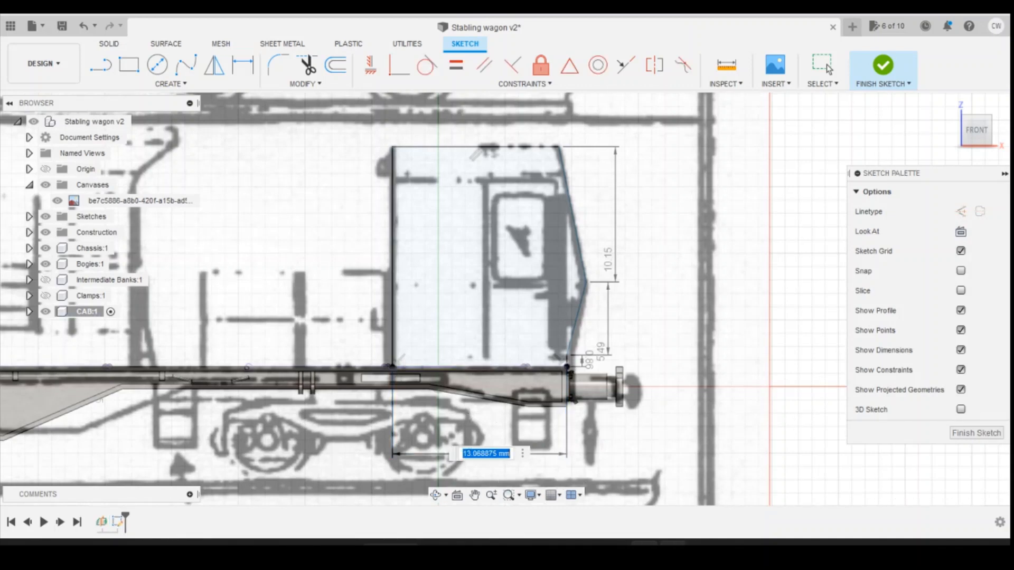
key(alt+Tab)
click(723, 542)
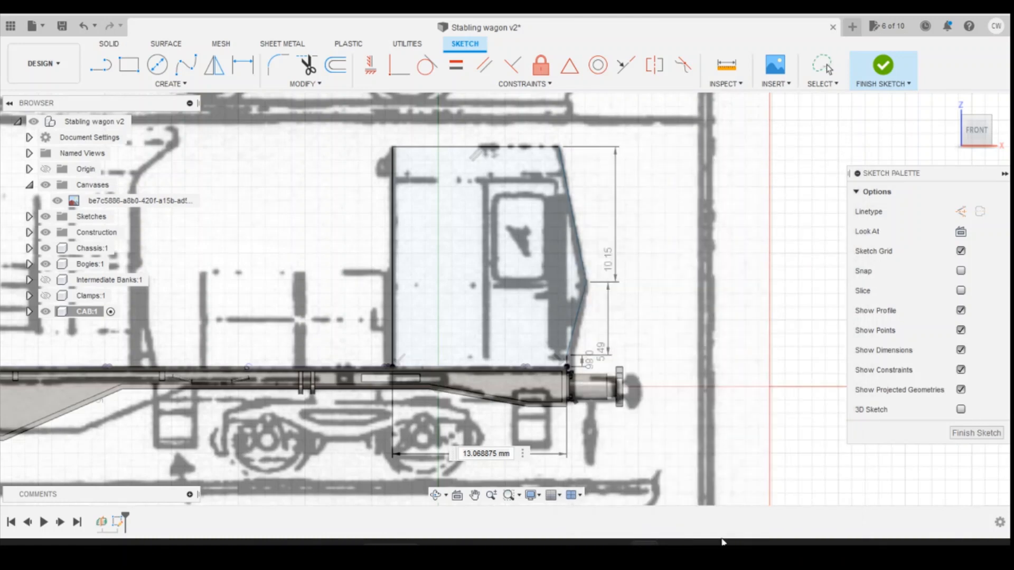
drag(514, 454, 439, 452)
text(77.25"/148)
key(Return)
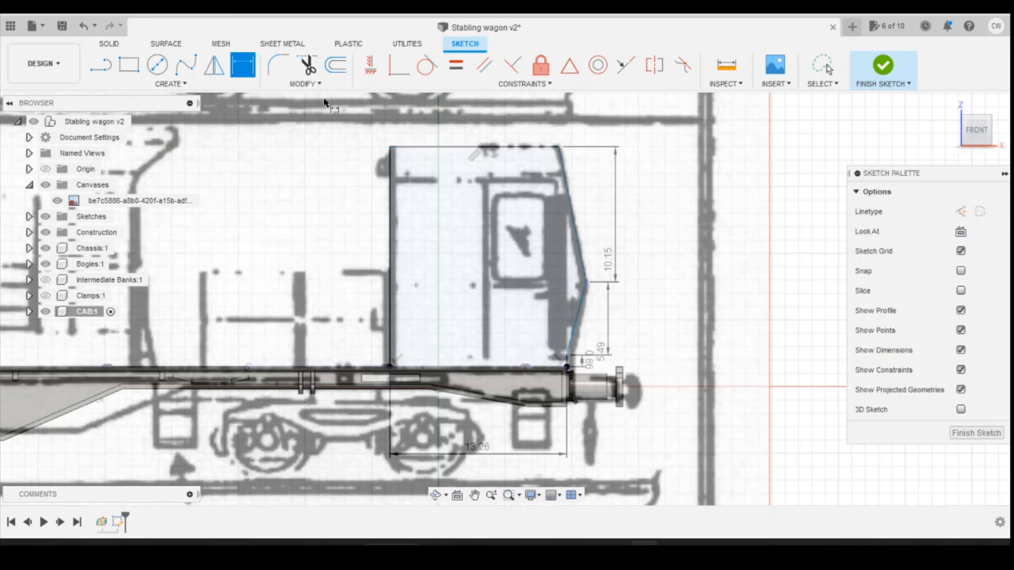
Constrain the front roof corner to align vertically with the upper end of the short line at the cab end's base.
click(370, 64)
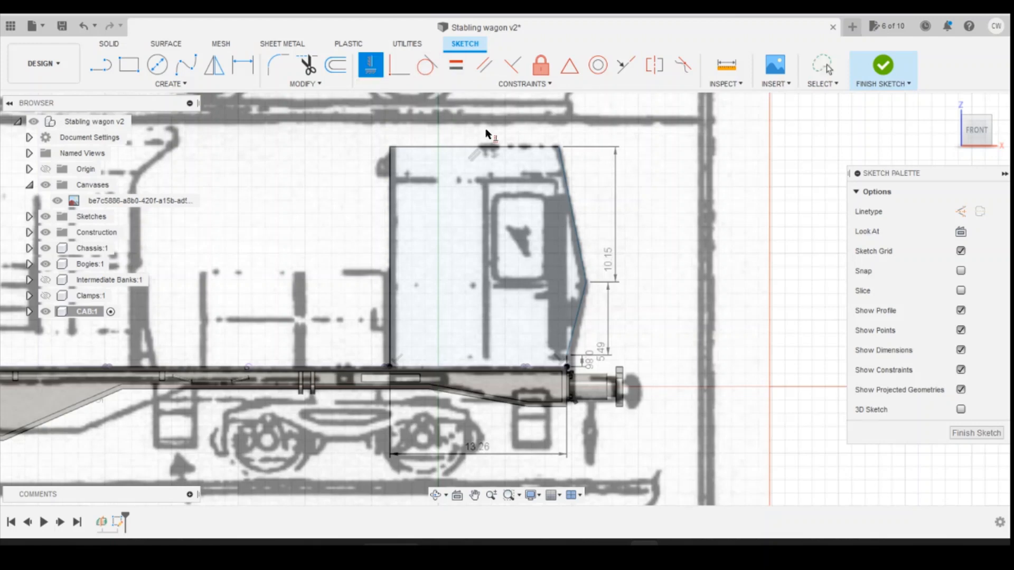
click(567, 354)
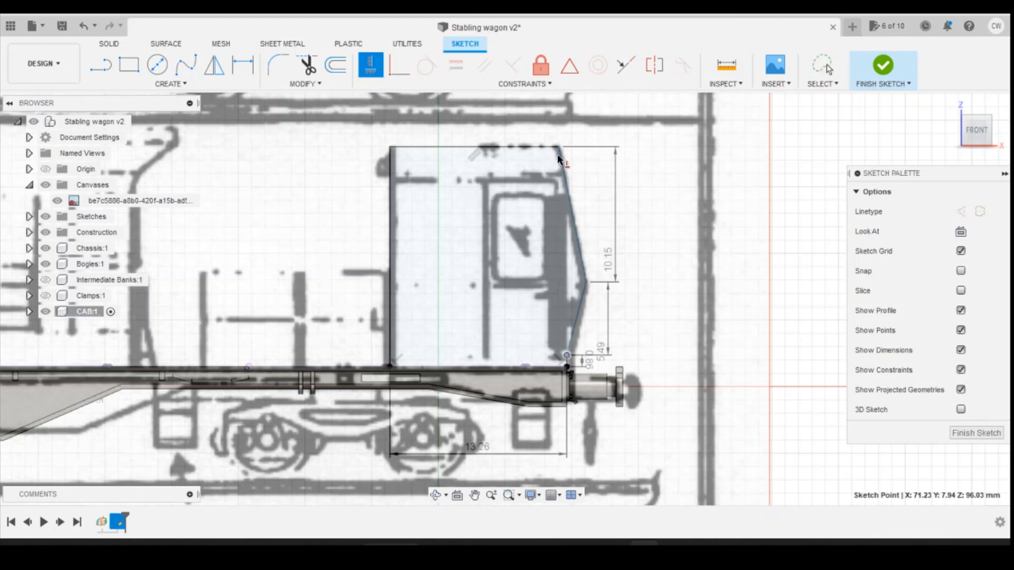
click(559, 148)
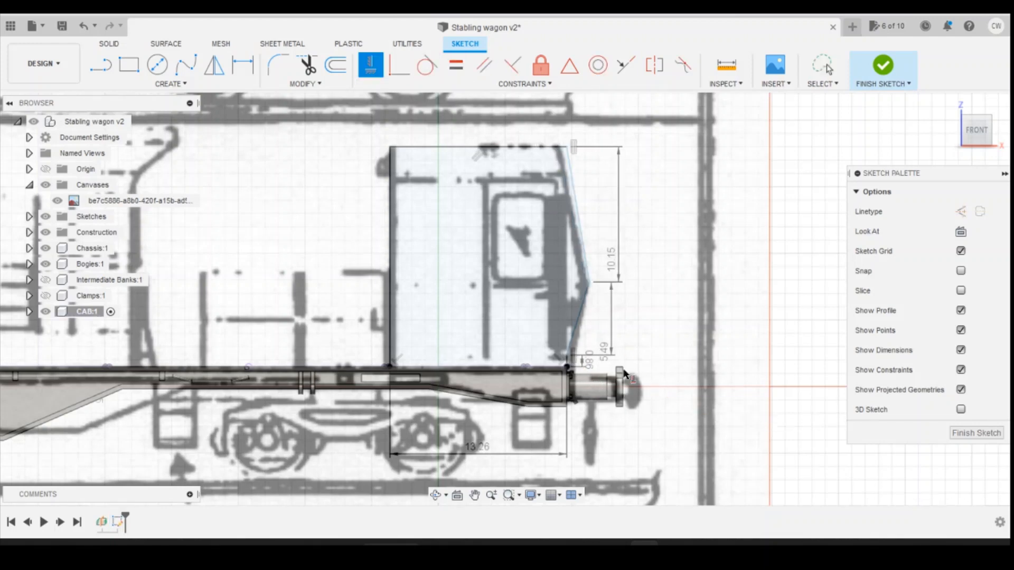
scroll(599, 375, up, 5)
scroll(554, 384, down, 4)
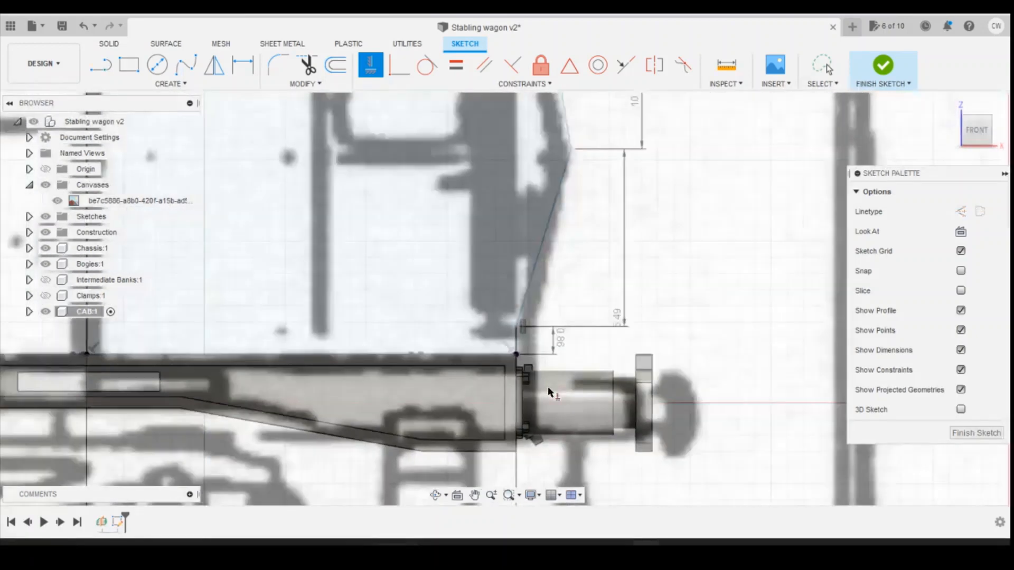
scroll(547, 389, down, 3)
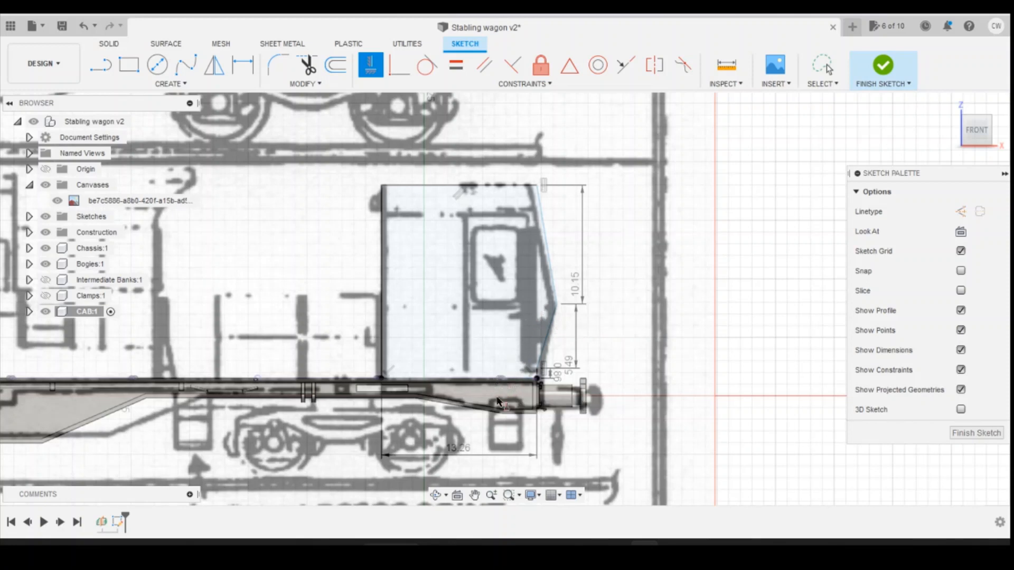
Draw a vertical line about 6.65 mm long above the deck, just inside the cab end, and convert it to a construction line.
click(106, 59)
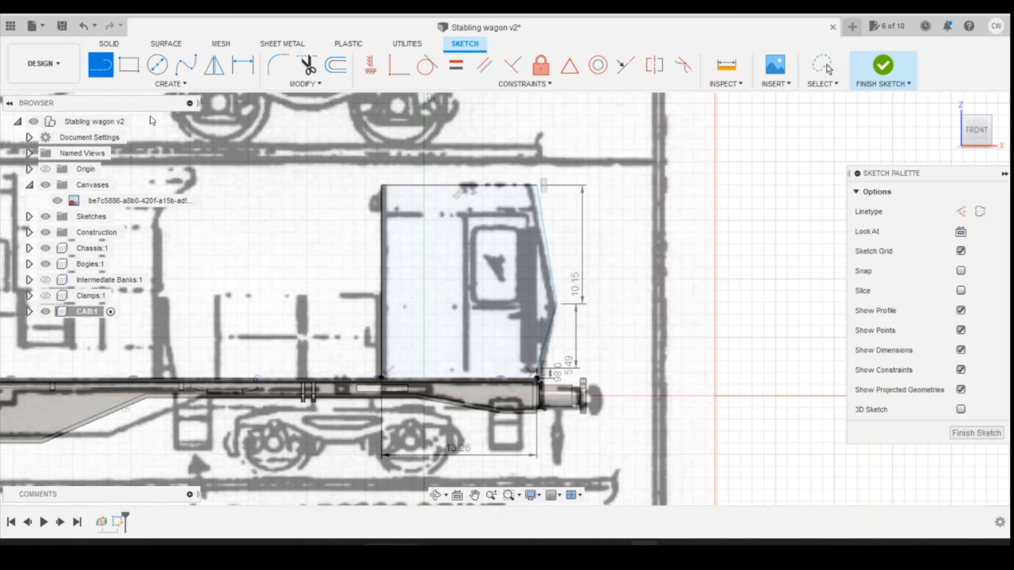
scroll(500, 359, up, 3)
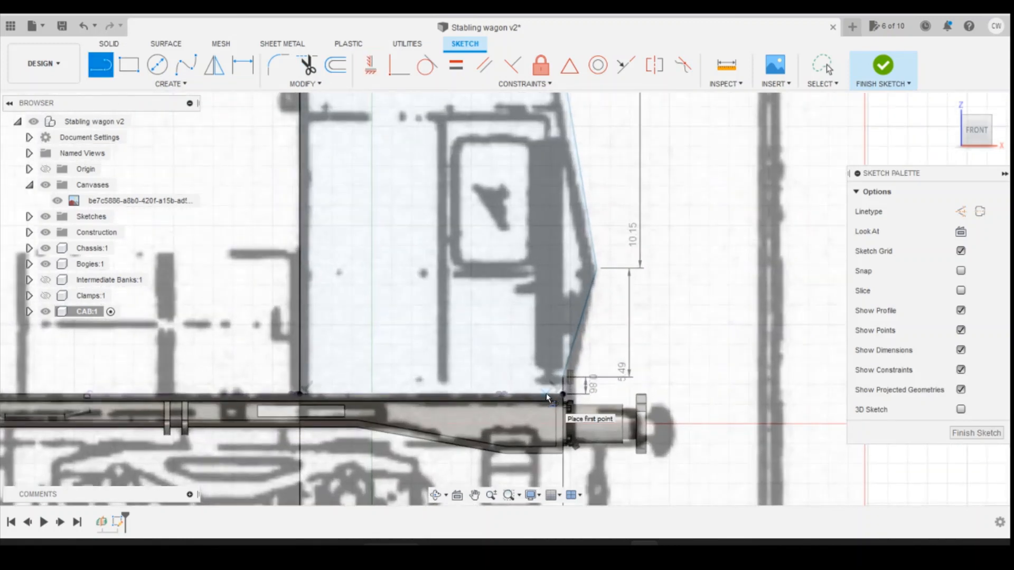
click(521, 394)
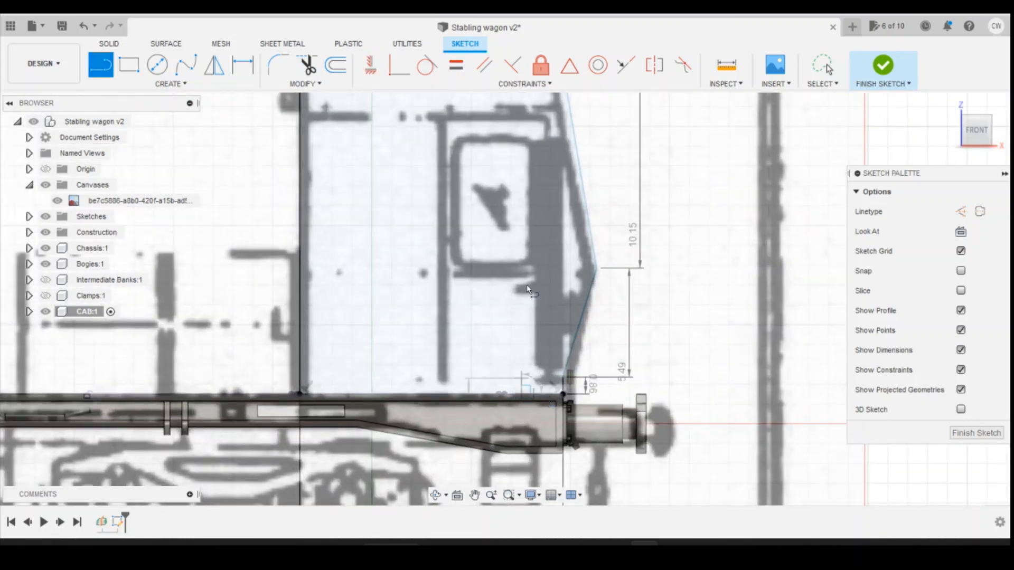
click(521, 247)
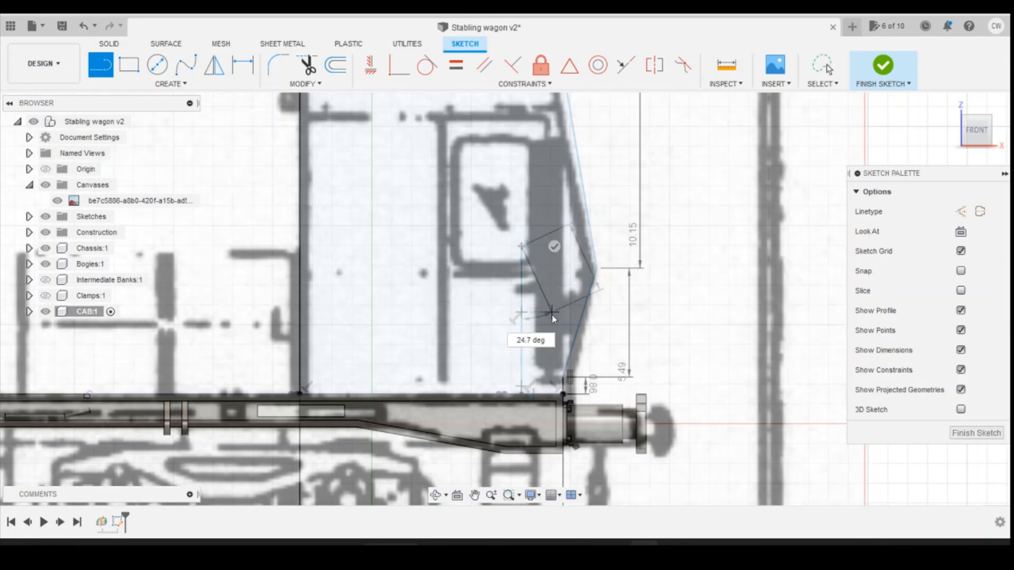
key(Escape)
click(518, 298)
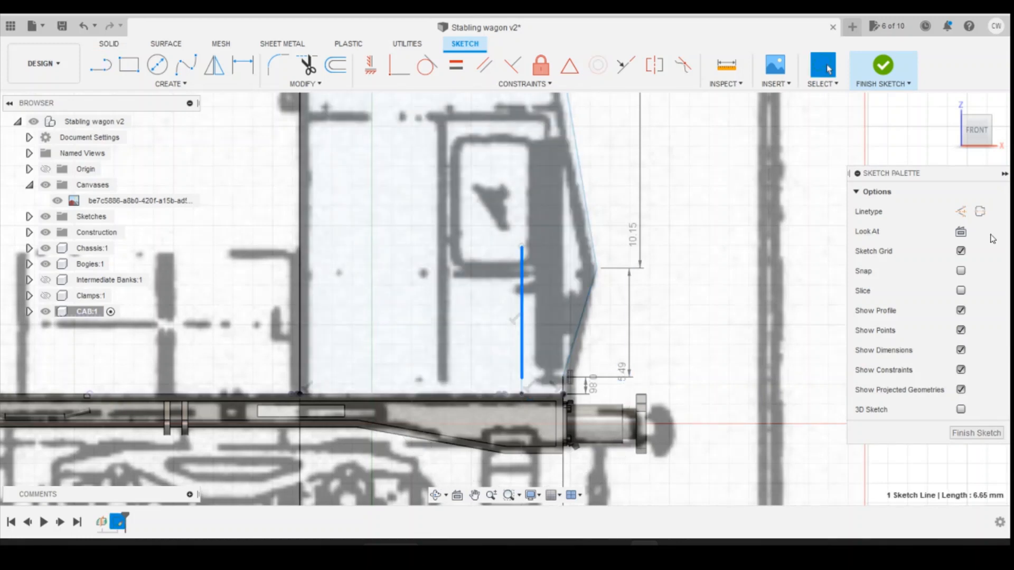
click(960, 211)
key(Escape)
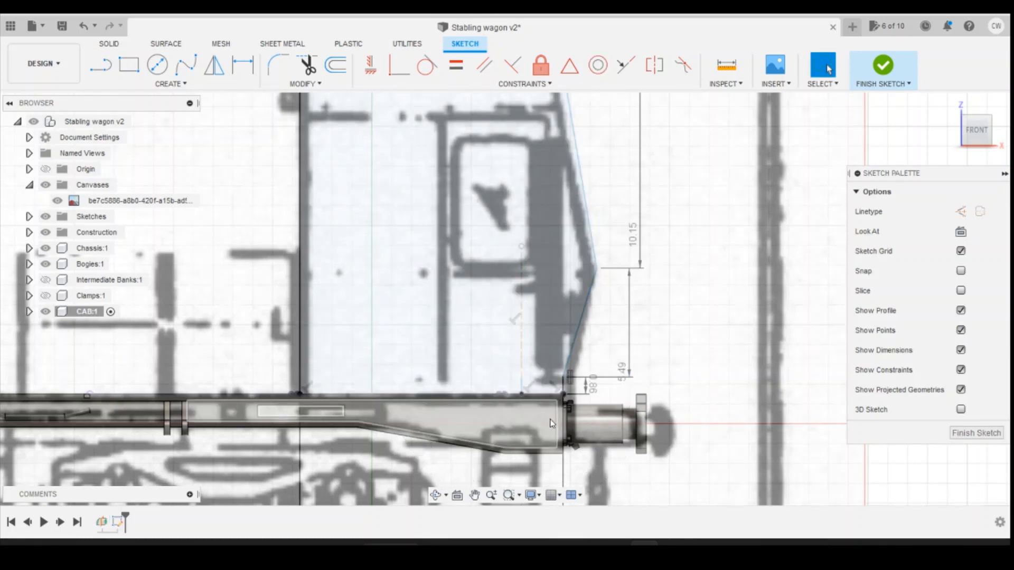
Set the horizontal distance from the construction line's foot to the deck's end corner to 12.75"/148.
key(p)
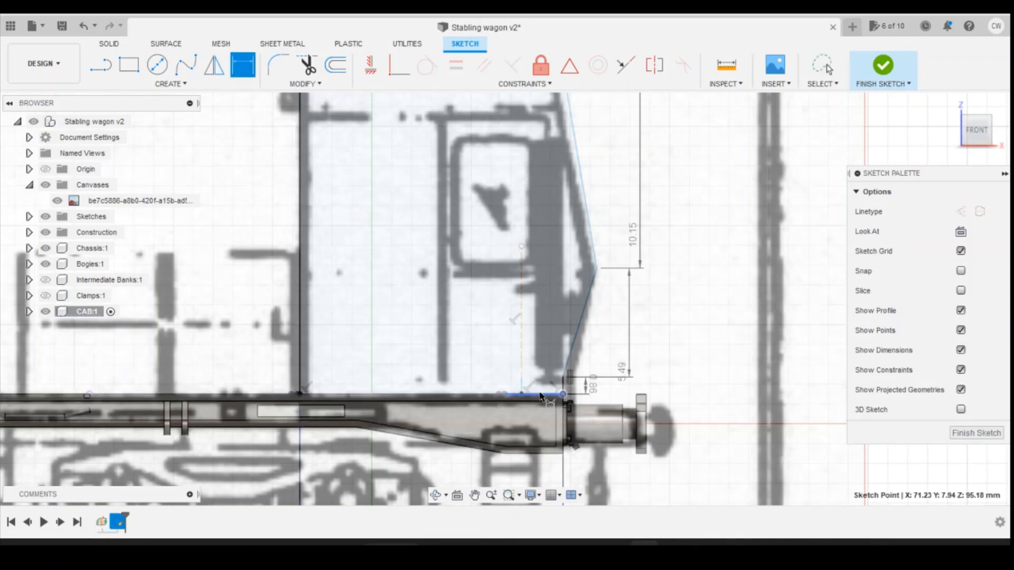
click(522, 394)
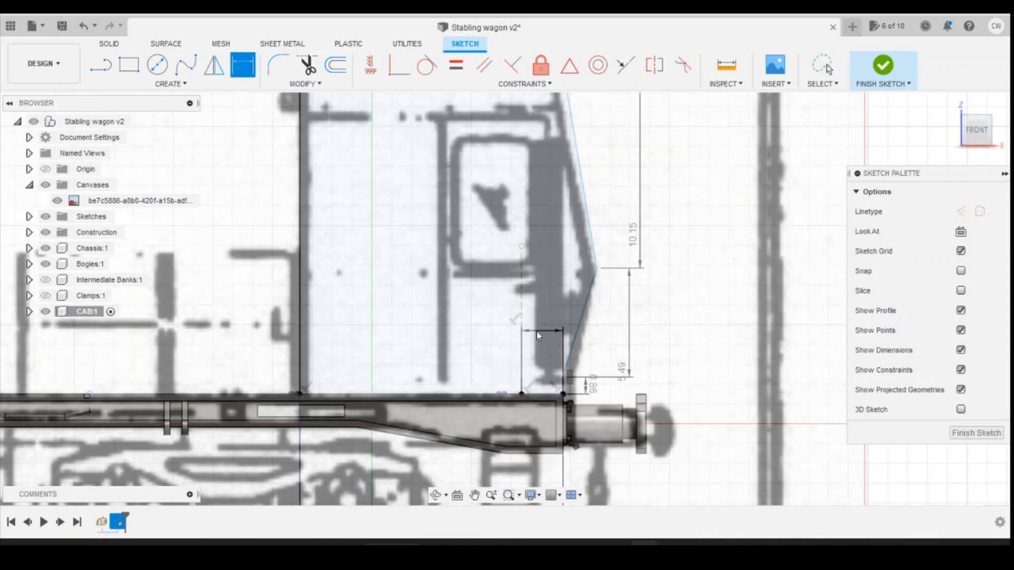
click(536, 332)
text(12)
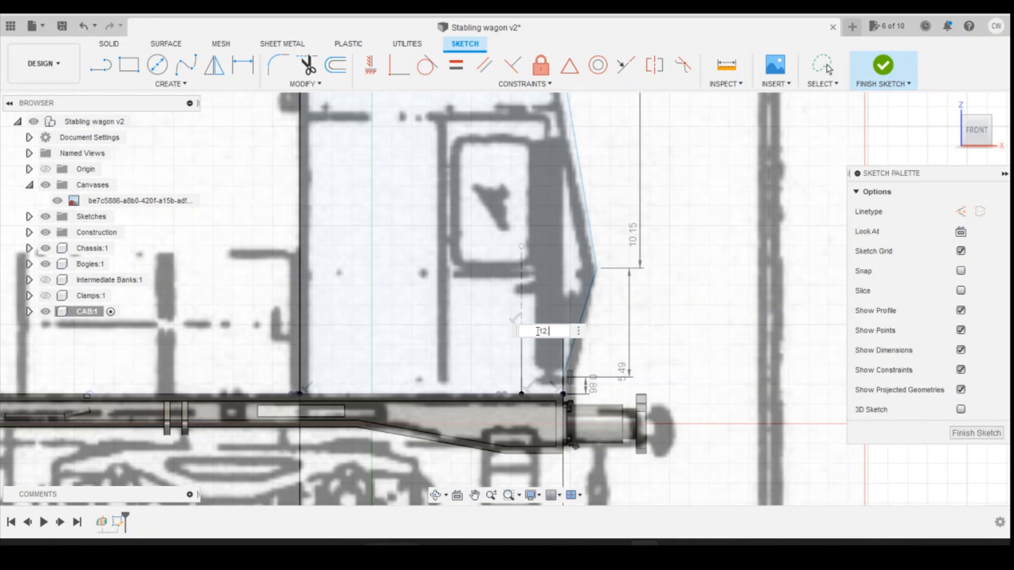
text(.75)
key(Return)
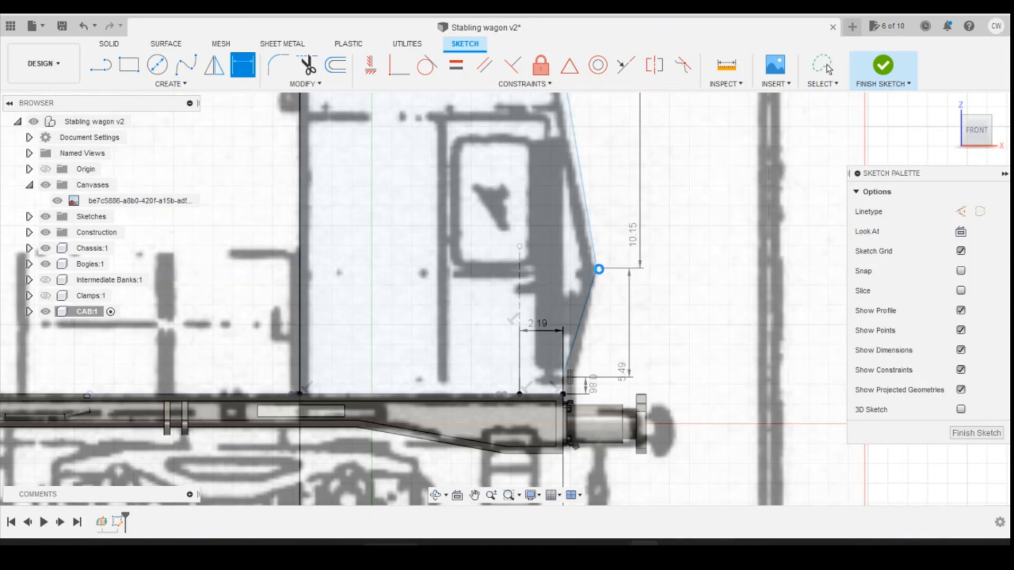
Set the horizontal distance between the construction line and the cab end's outermost point to 18.5"/148.
key(Escape)
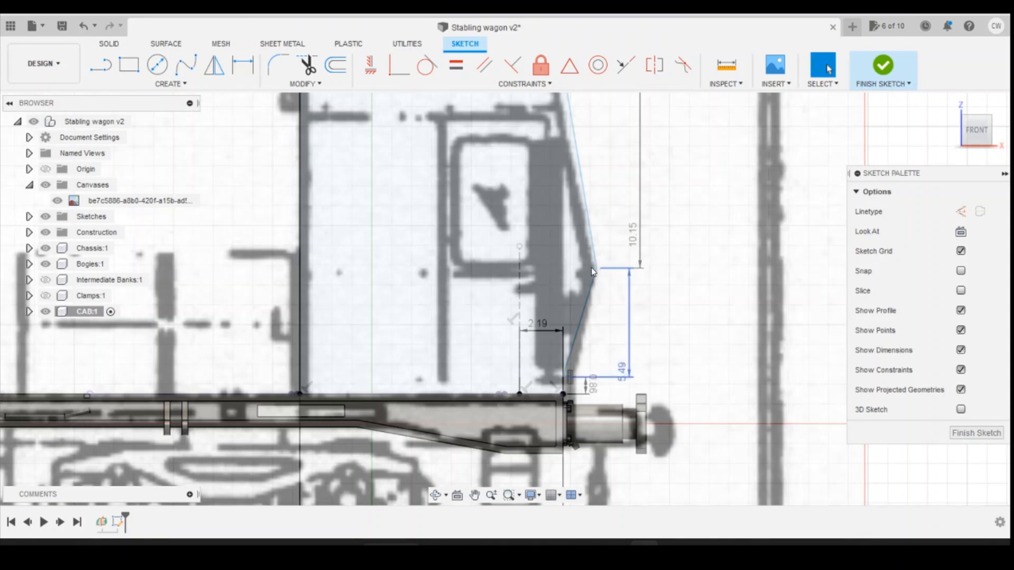
key(d)
click(596, 268)
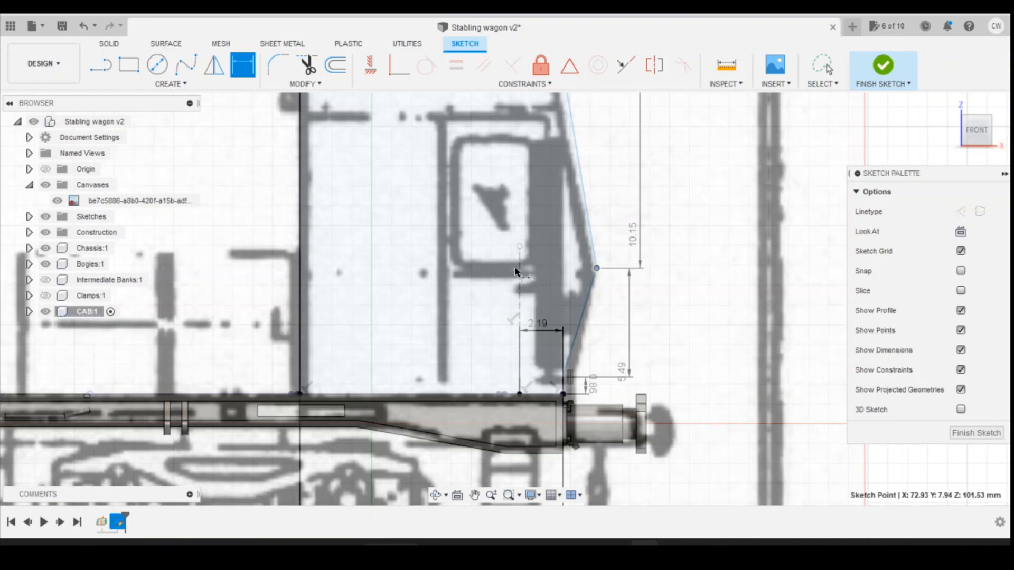
click(519, 268)
click(557, 264)
text(1)
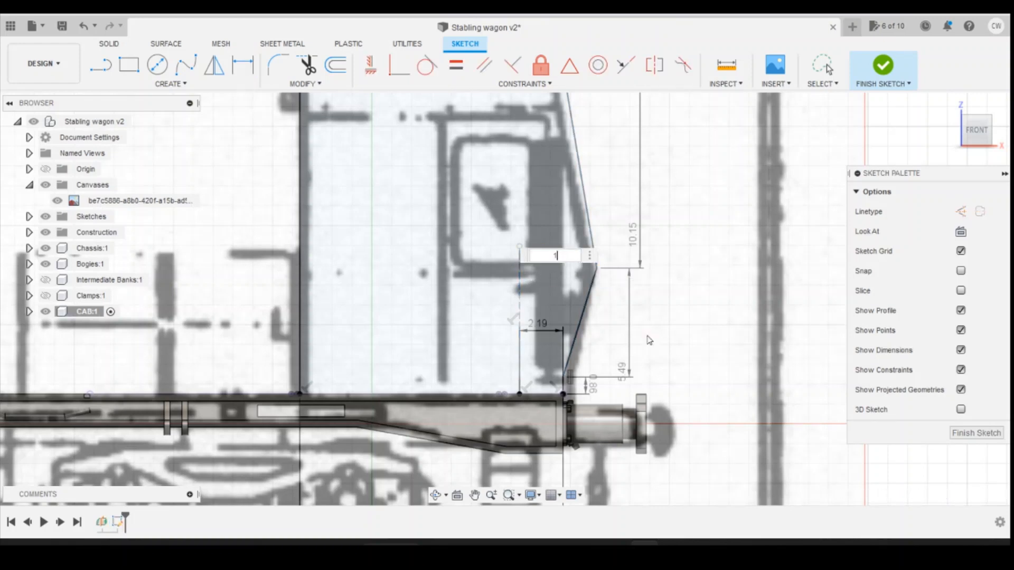
text(8.5"/148)
key(Return)
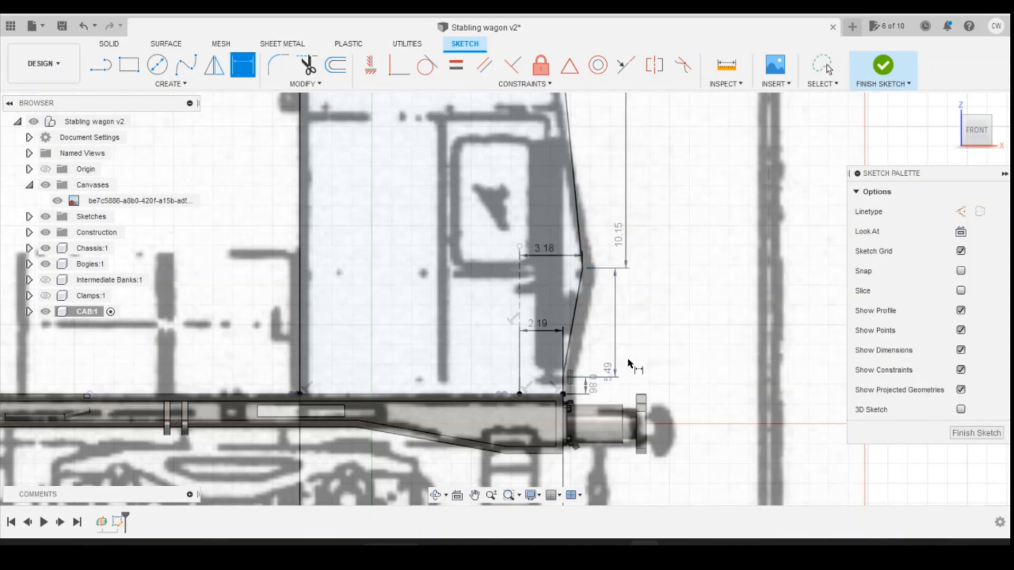
scroll(629, 363, down, 2)
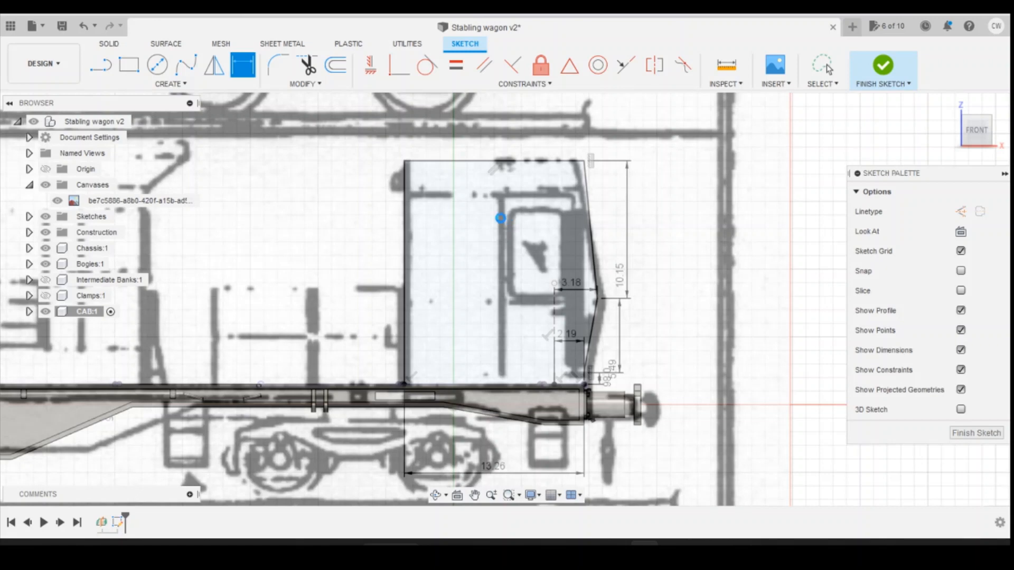
key(Escape)
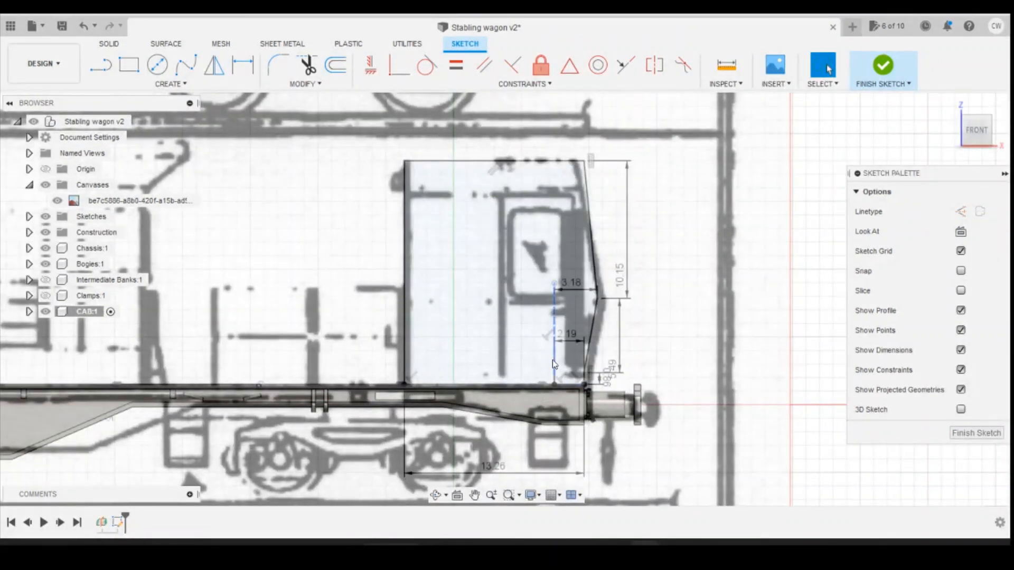
Extrude the cab's side profile symmetrically as a new body, with a half-length distance of 7.94 mm.
click(484, 202)
right_drag(484, 202, 544, 260)
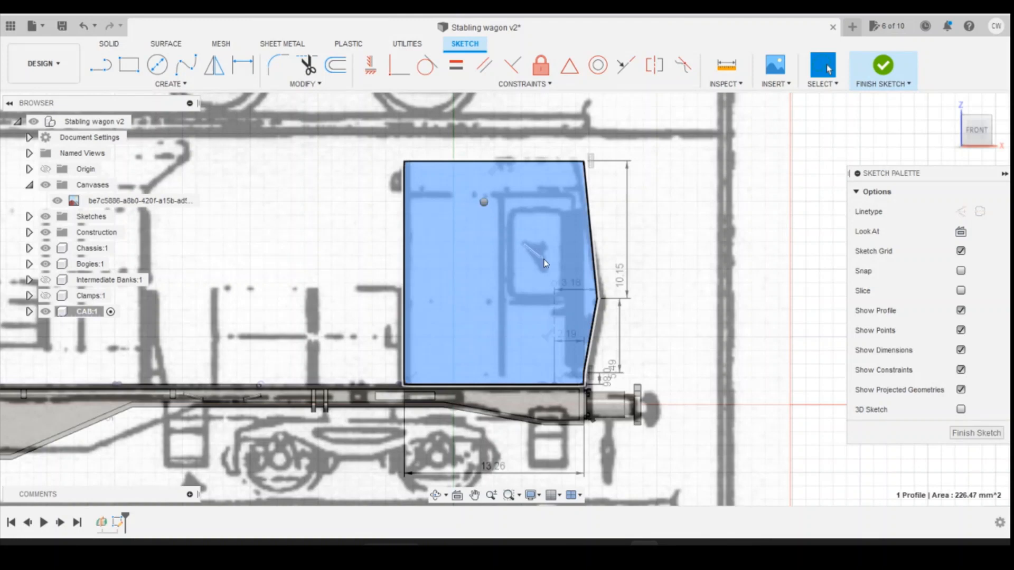
click(481, 263)
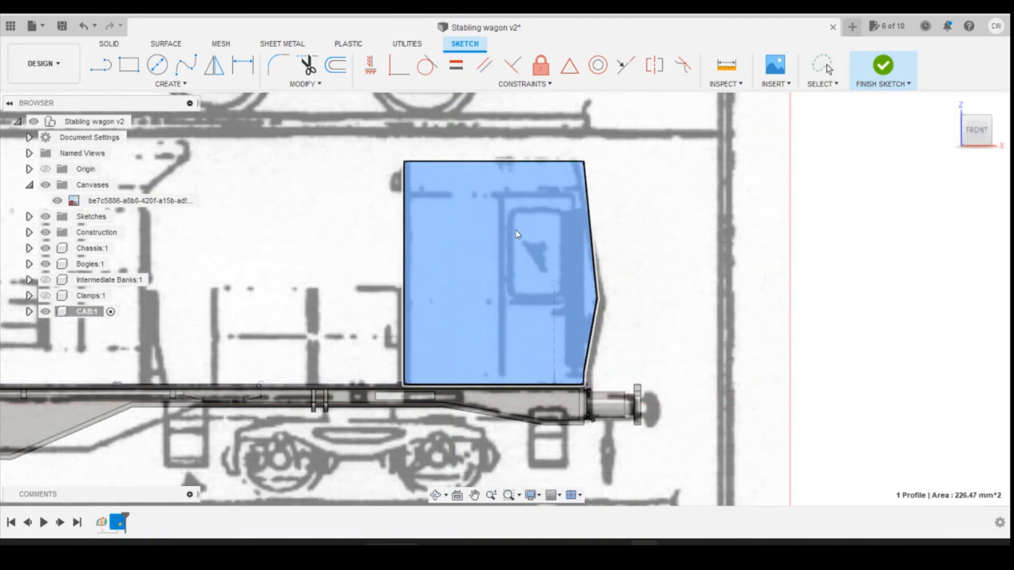
click(938, 257)
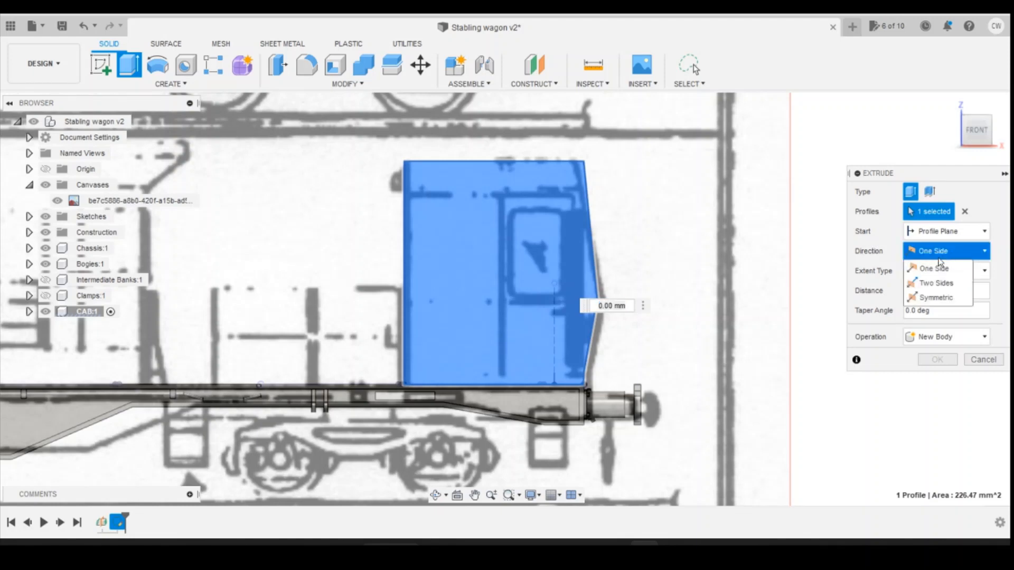
click(936, 297)
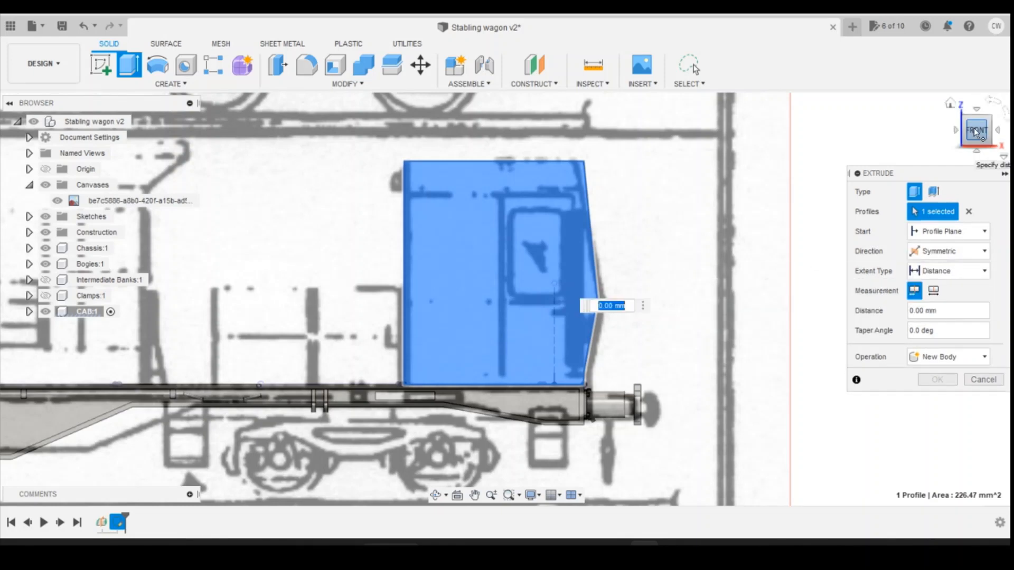
drag(975, 132, 964, 136)
scroll(514, 355, up, 5)
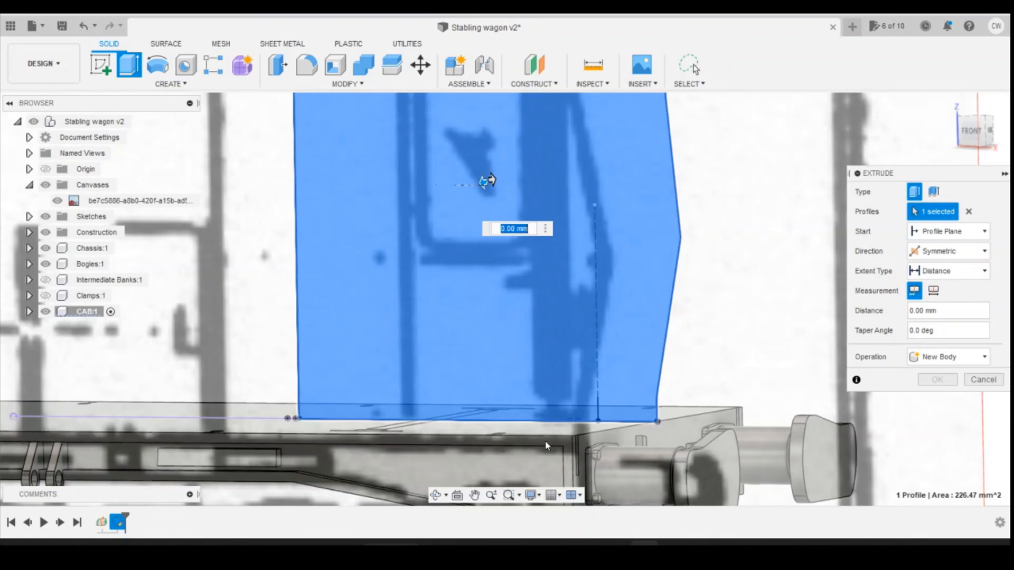
text(7.94)
scroll(525, 369, down, 3)
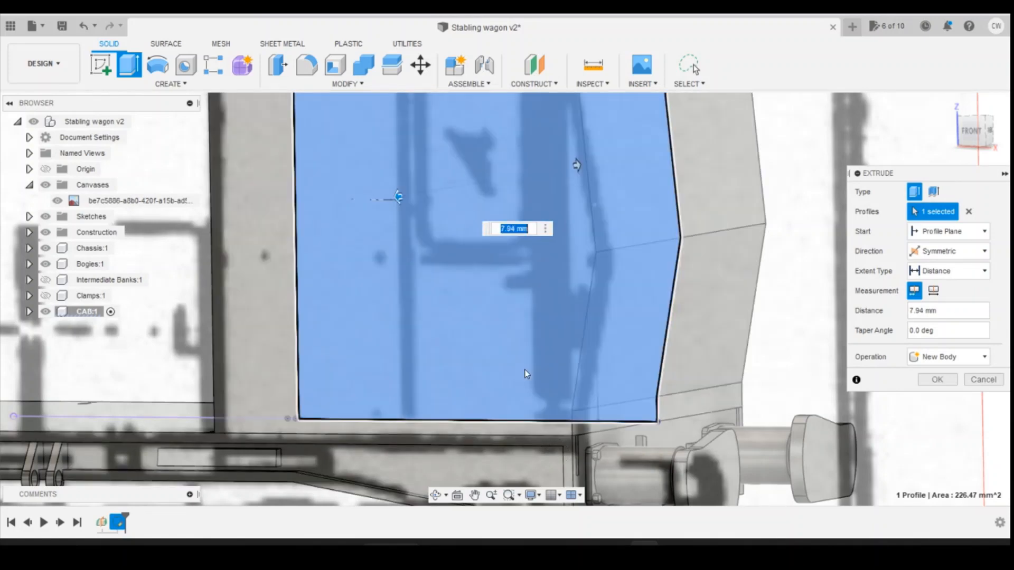
scroll(522, 370, down, 2)
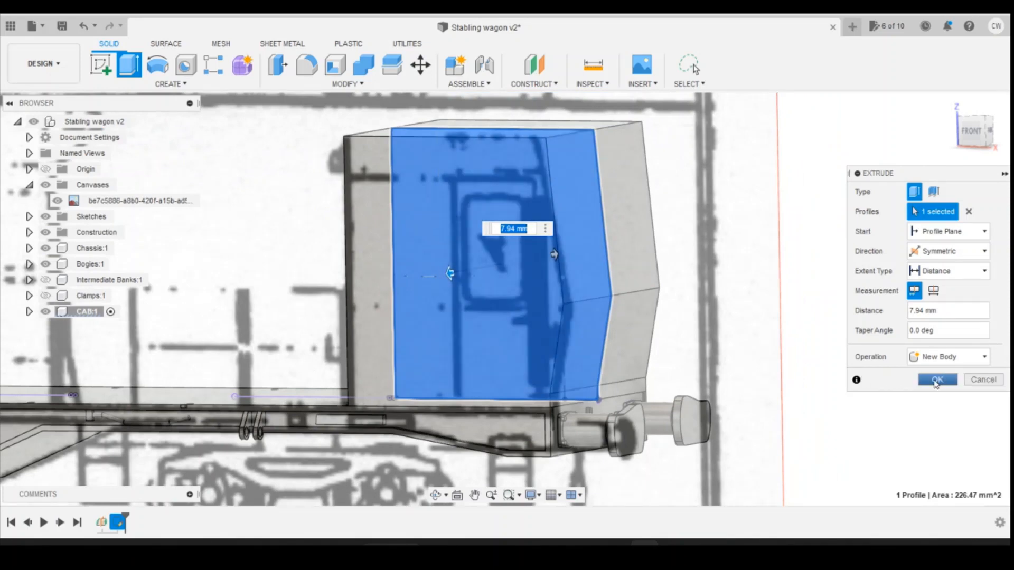
click(936, 384)
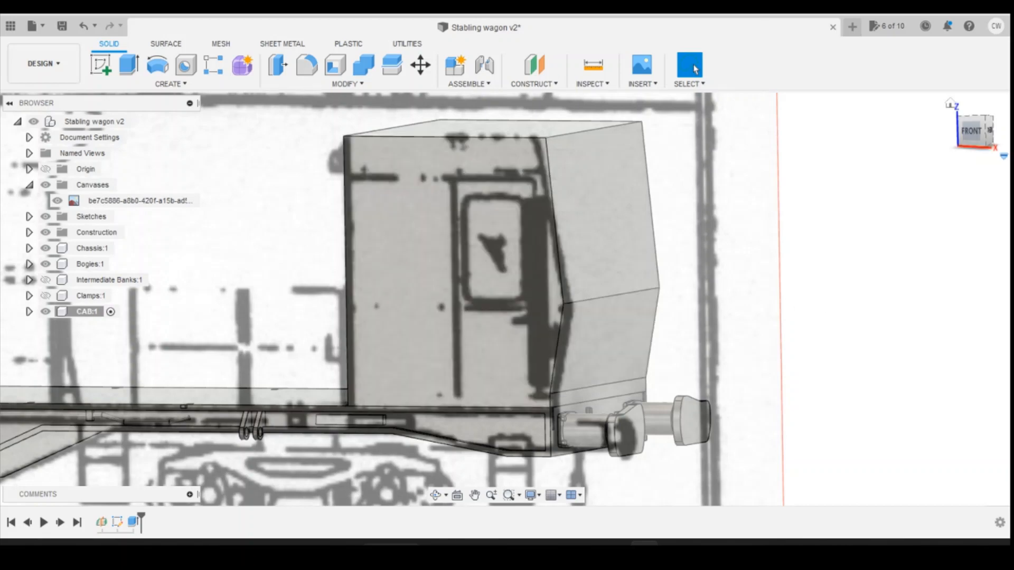
Check the extruded cab from the front and end, and hide the reference canvas.
click(989, 129)
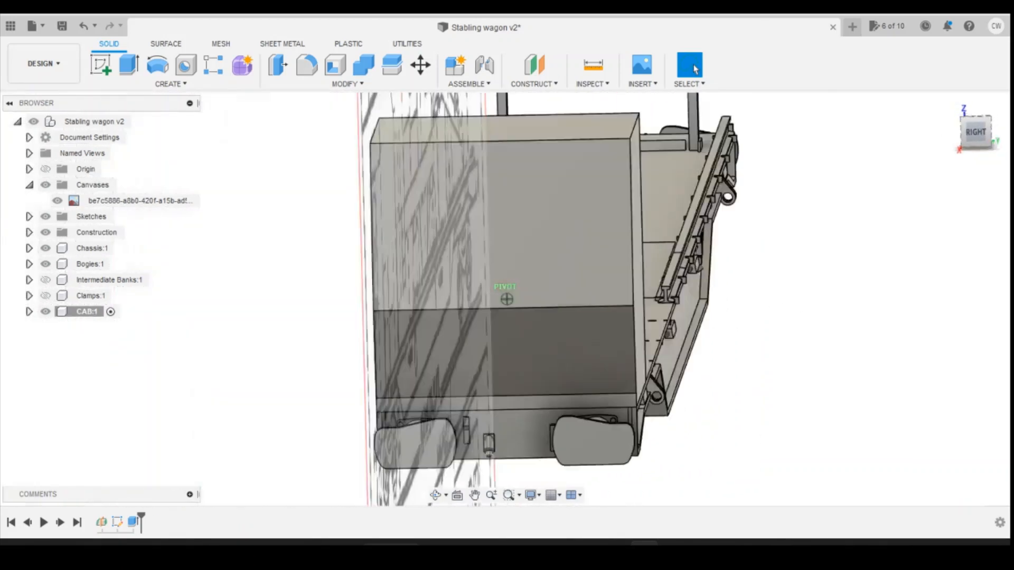
shift+middle_drag(506, 299, 654, 307)
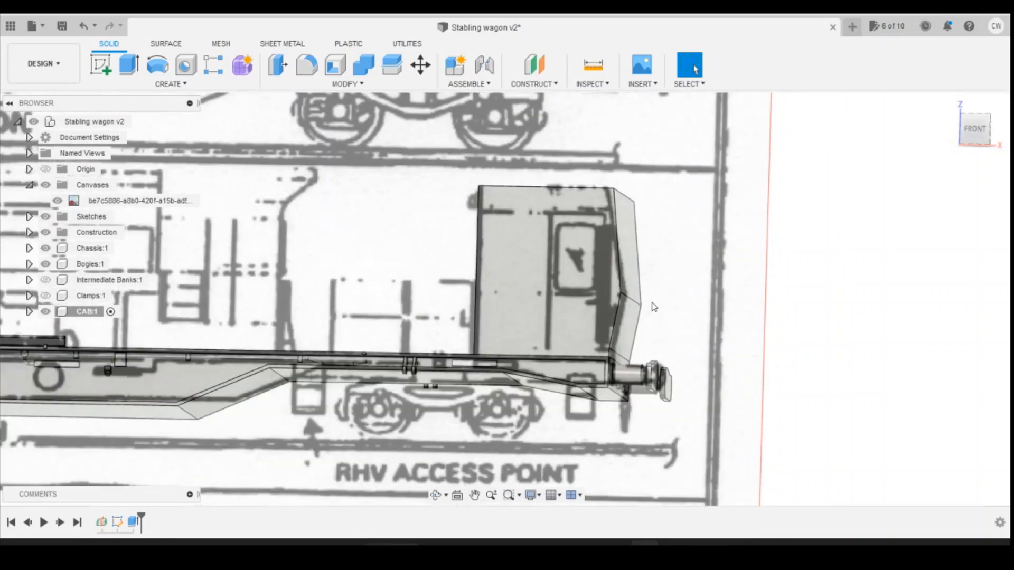
click(973, 127)
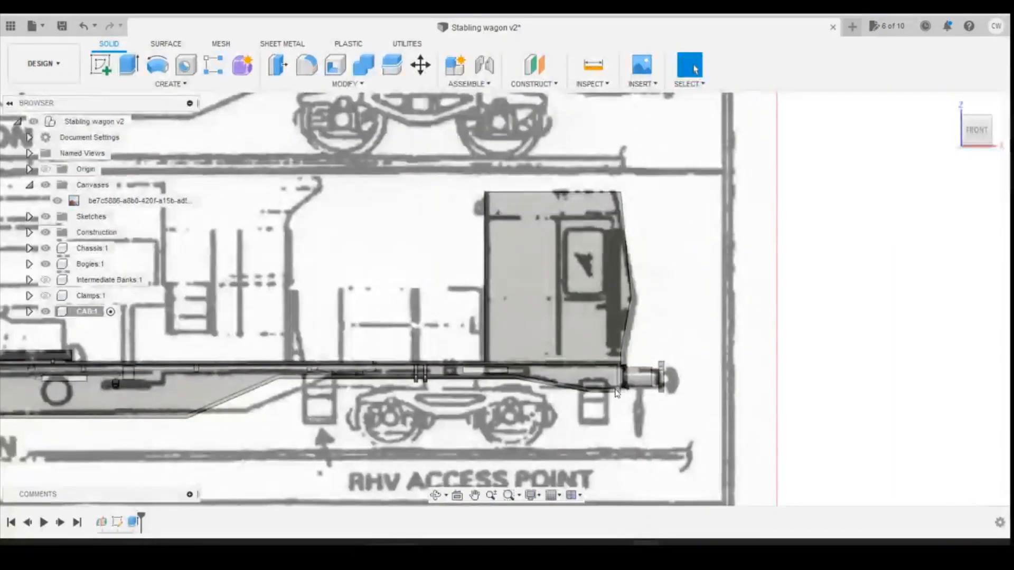
drag(975, 133, 985, 136)
click(985, 137)
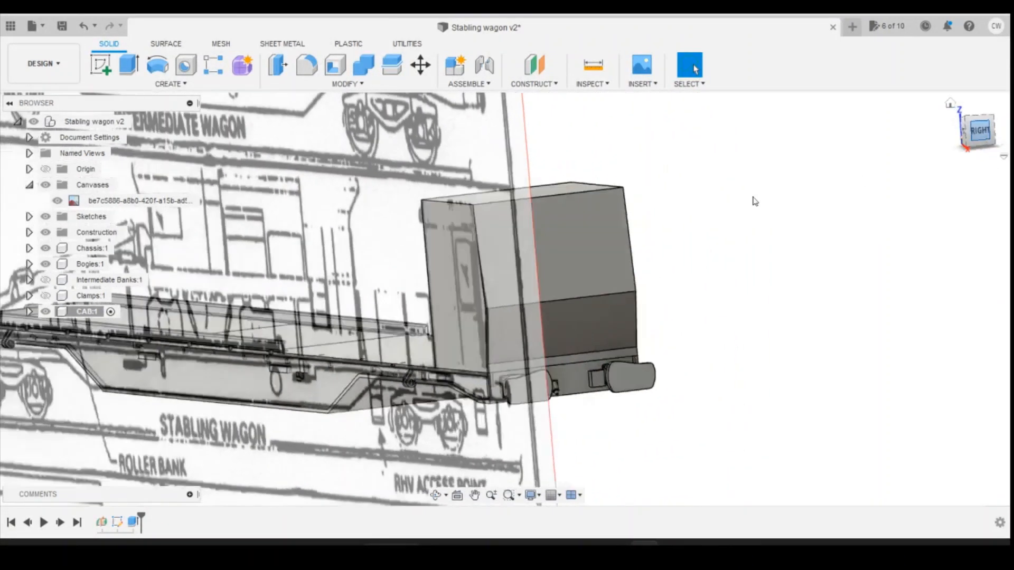
click(57, 201)
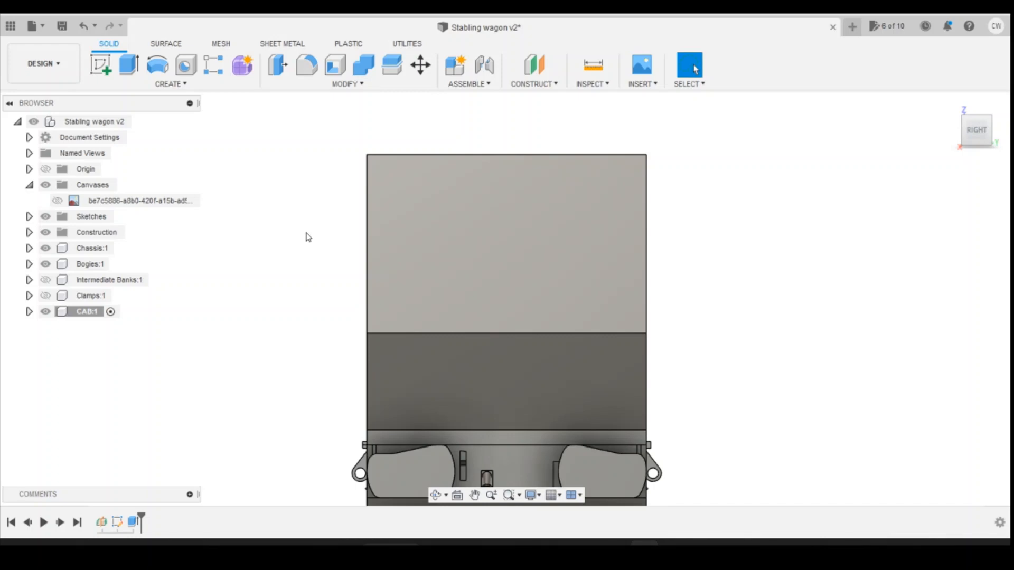
Start a new sketch on the cab's flat rear face, which faces the wagon deck.
click(100, 64)
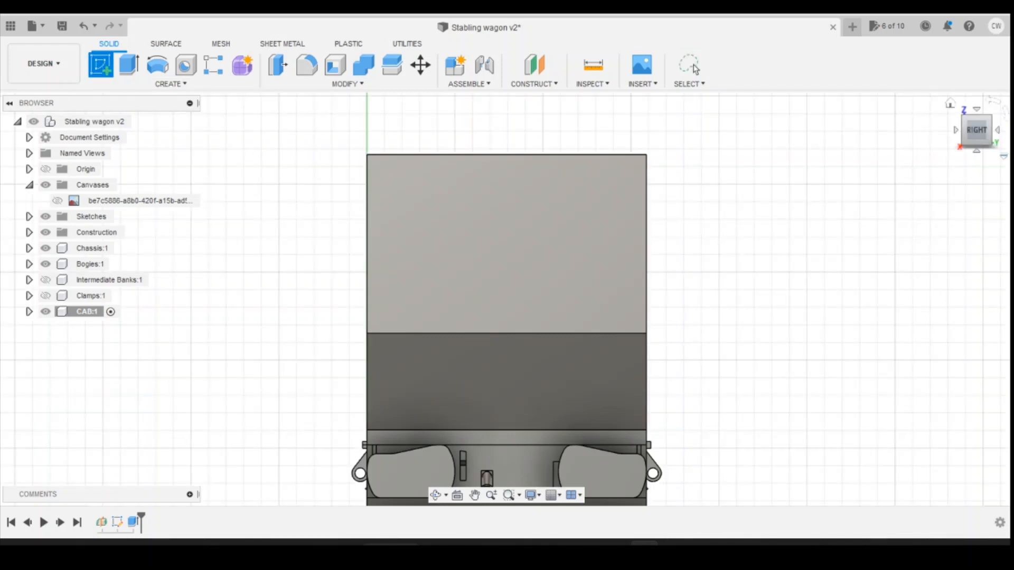
mouse_move(967, 132)
mouse_down()
mouse_move(1005, 138)
mouse_move(973, 136)
mouse_up()
click(479, 248)
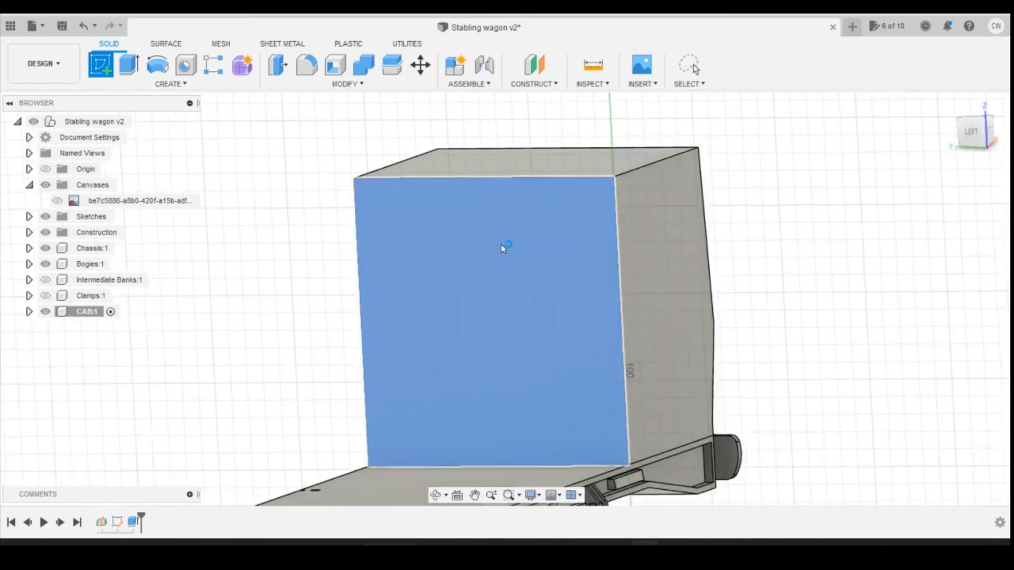
click(502, 243)
scroll(369, 299, down, 5)
scroll(375, 422, up, 2)
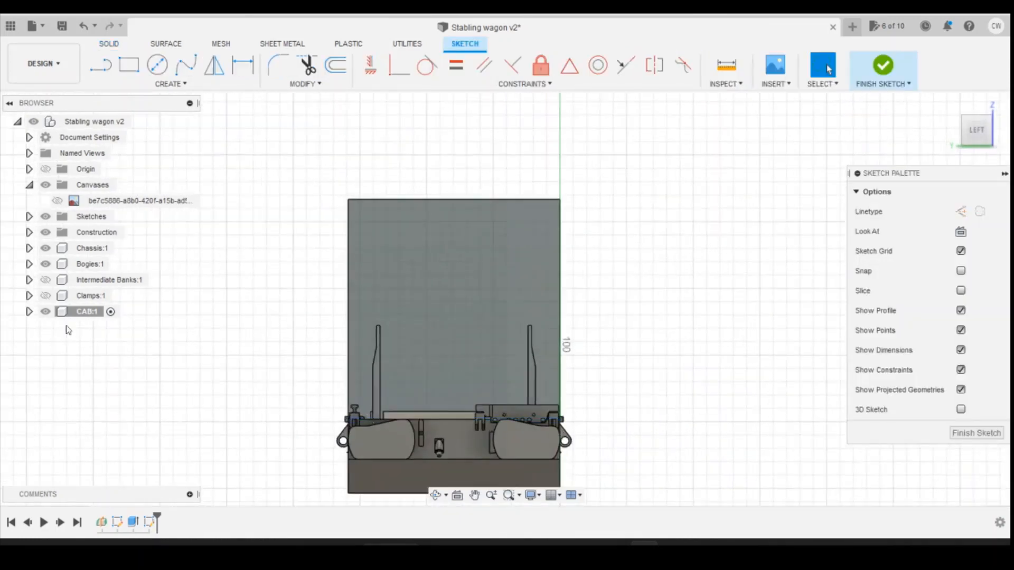
Hide the Chassis and Bogies components so that only the cab is shown.
click(43, 252)
click(46, 248)
click(46, 264)
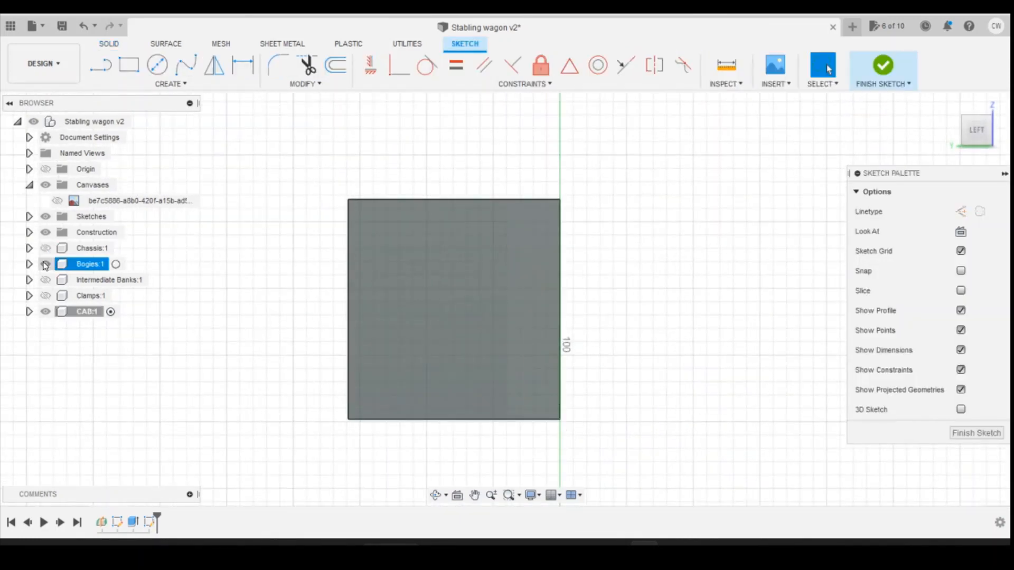
scroll(291, 257, up, 3)
scroll(334, 243, down, 2)
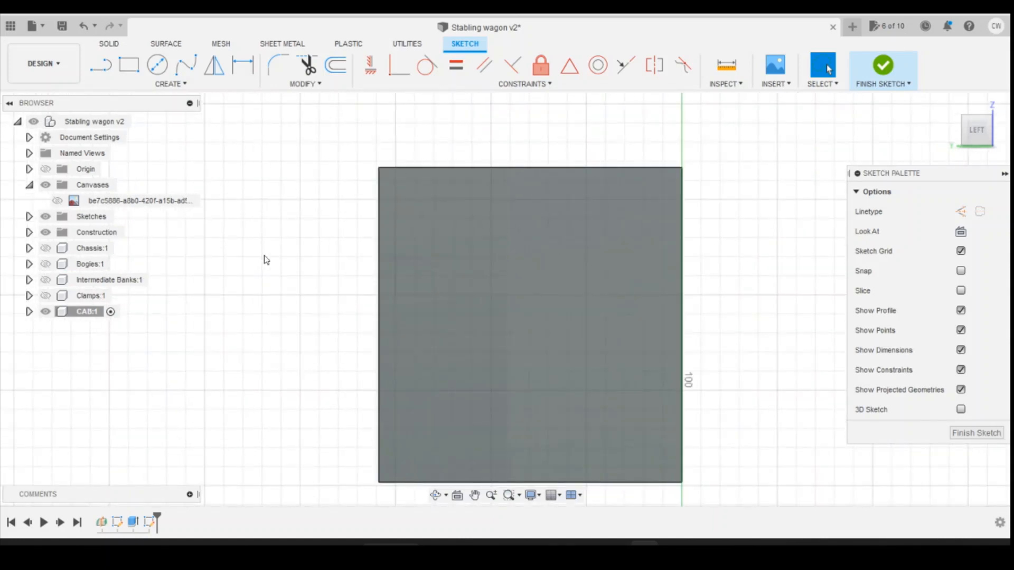
Draw a diagonal line across the rear face's upper-left corner, its lower end about 14 mm above the face's base.
click(100, 64)
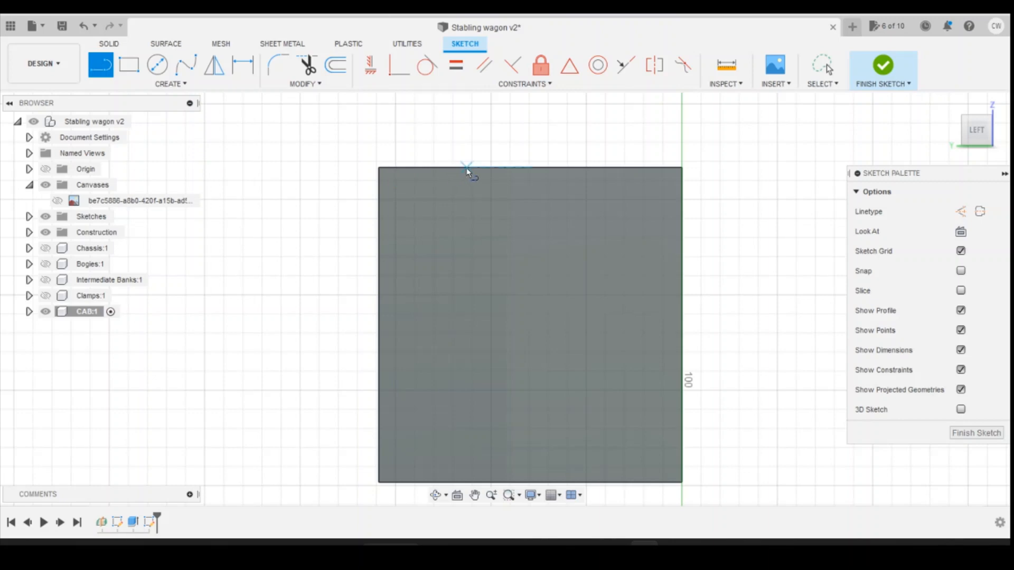
click(448, 168)
double_click(378, 215)
key(Escape)
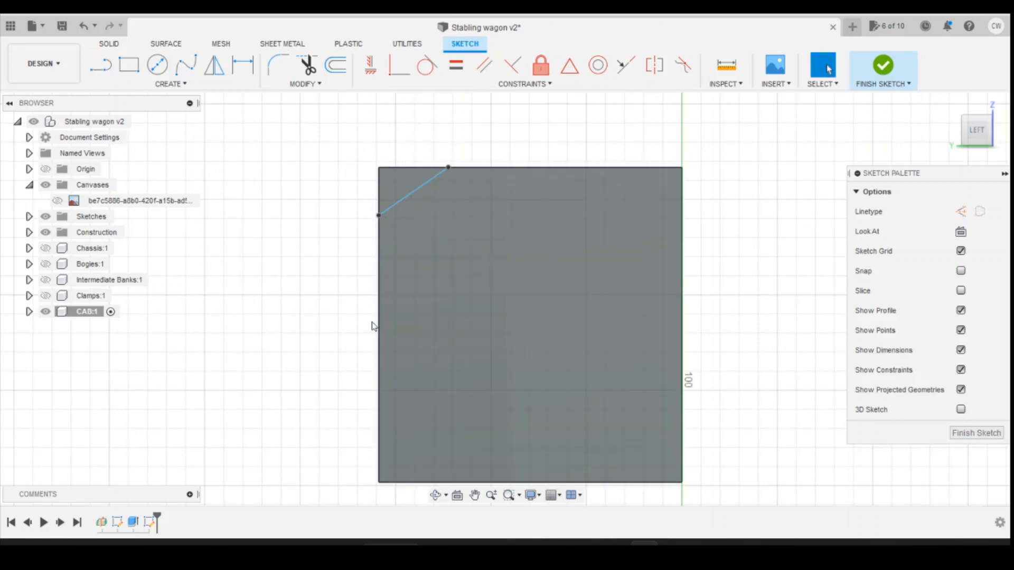
Place a vertical dimension from the rear face's lower-left corner to the diagonal line's lower end.
key(d)
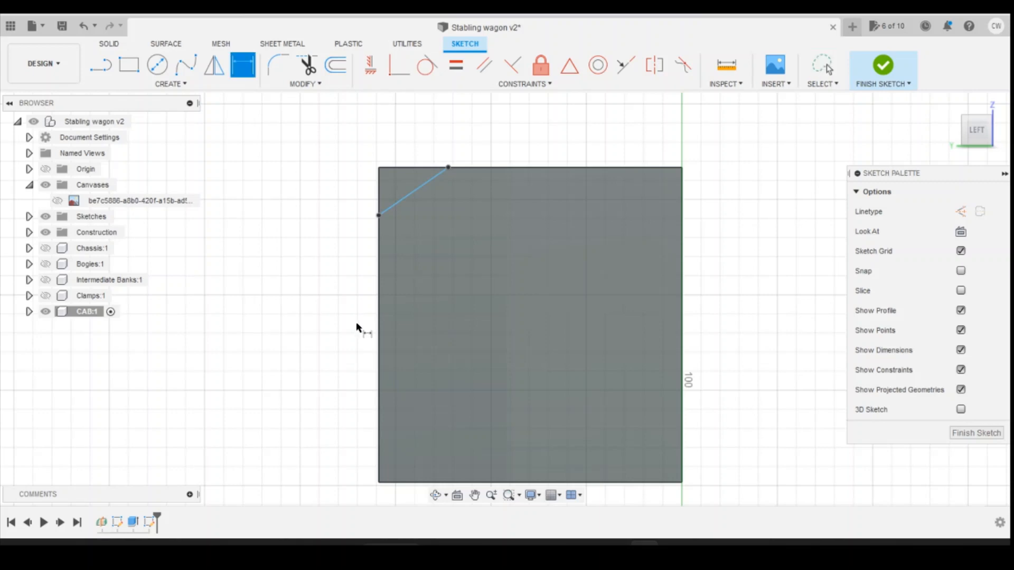
click(378, 482)
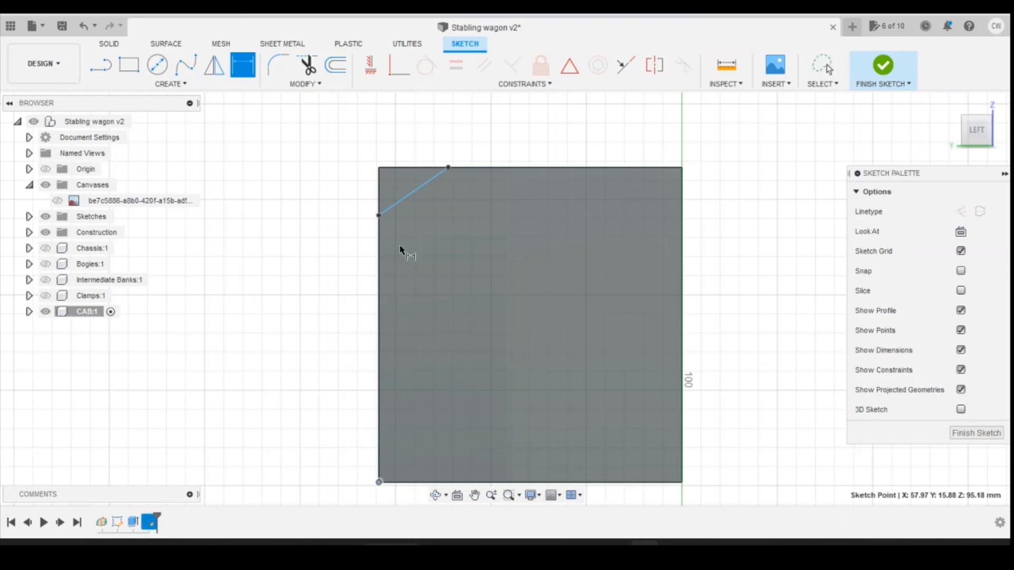
click(379, 215)
click(452, 305)
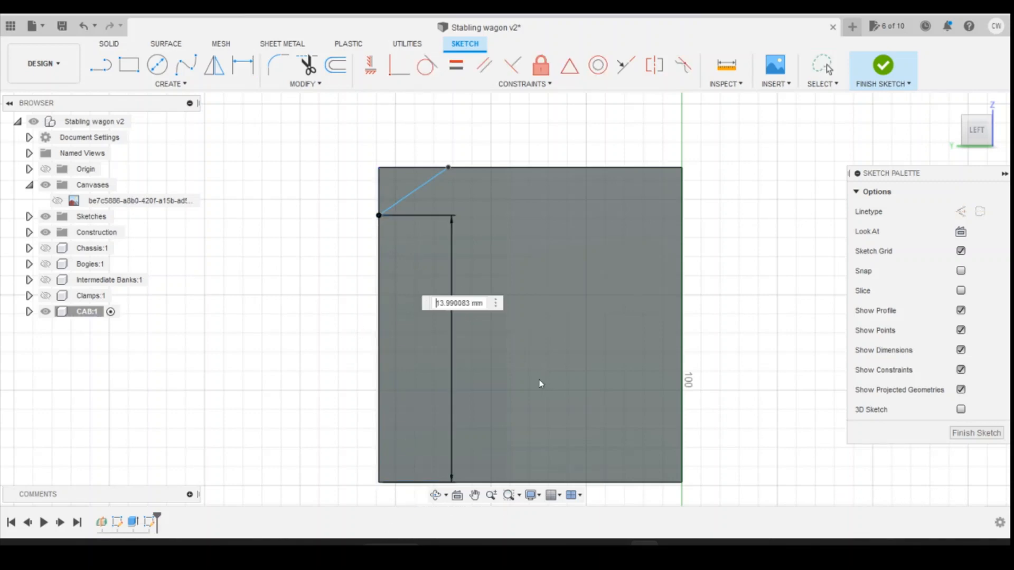
Switch to Calculator, clear the previous result and add 36, 42 and 10.25.
mouse_move(673, 545)
click(681, 451)
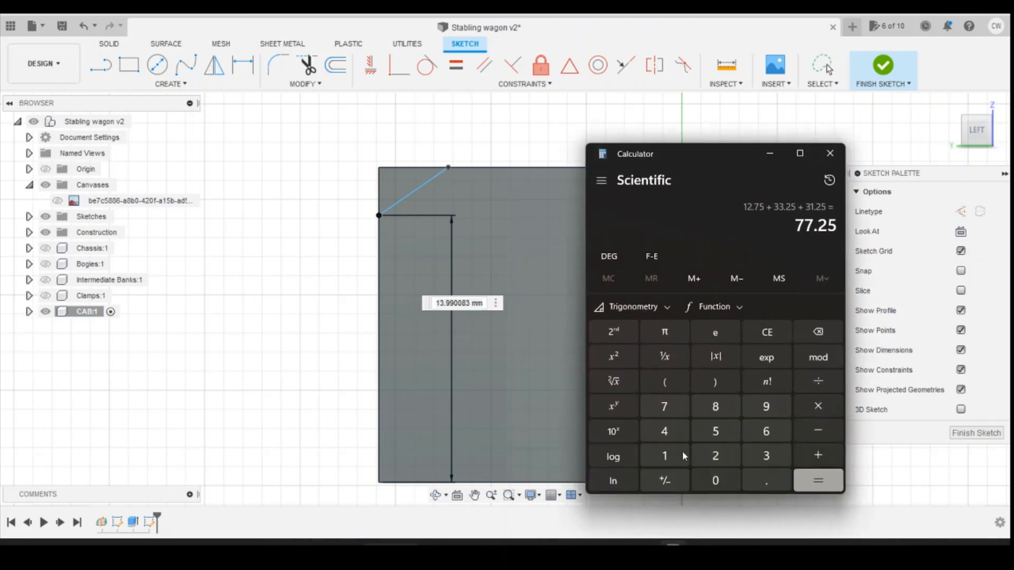
click(768, 333)
text(3)
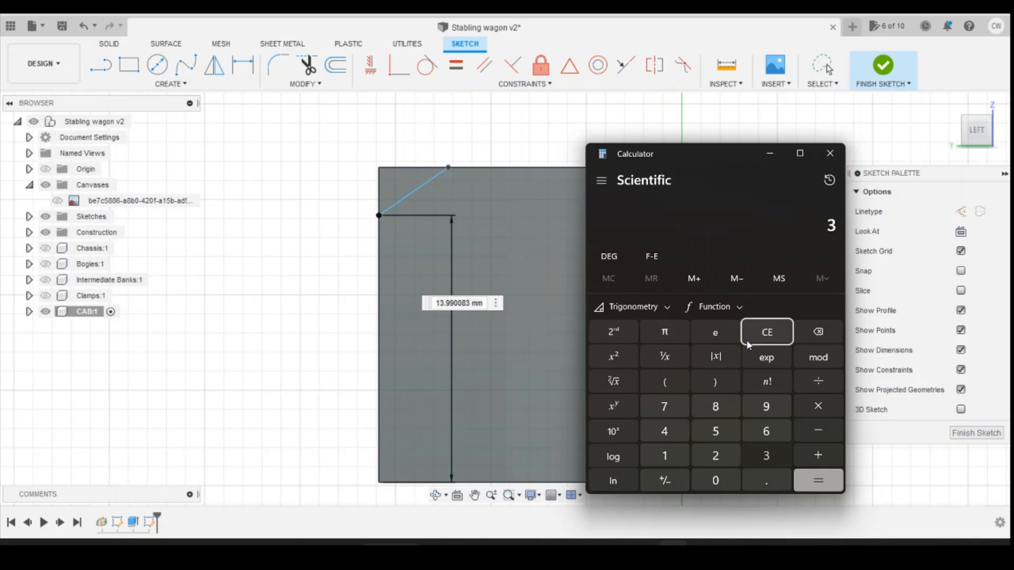
text(6 + 42)
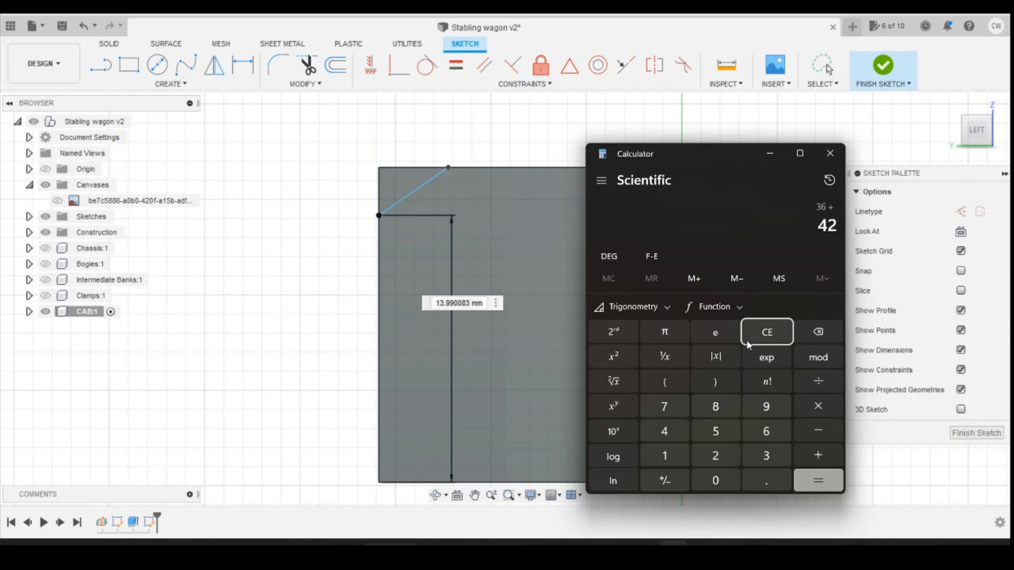
text( + 10.25)
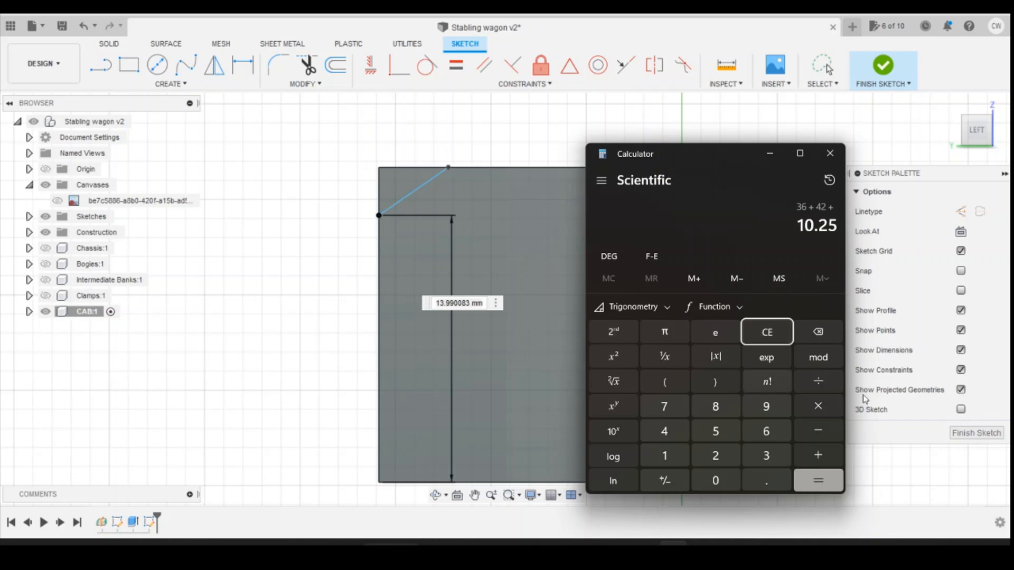
click(818, 482)
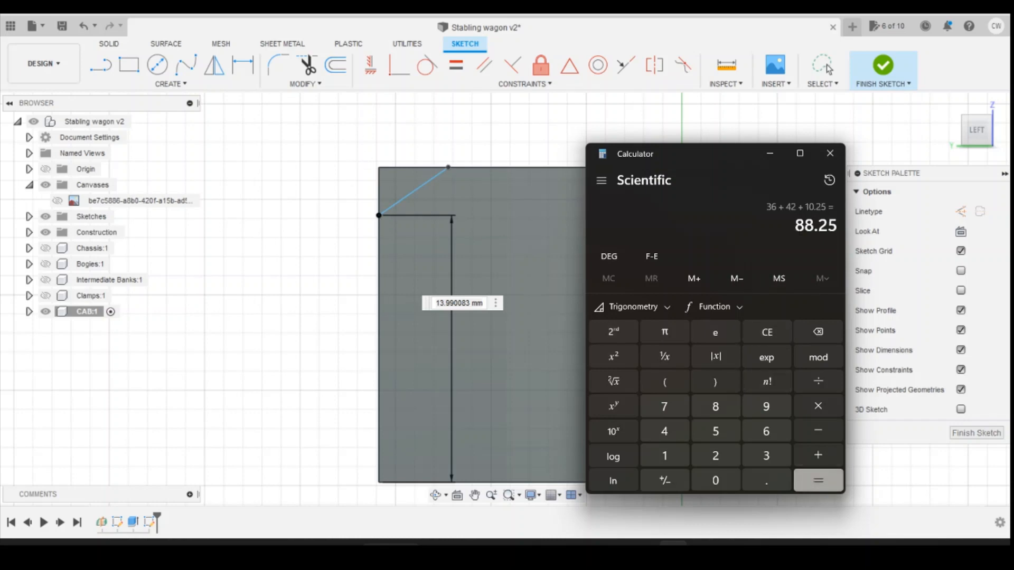
click(770, 153)
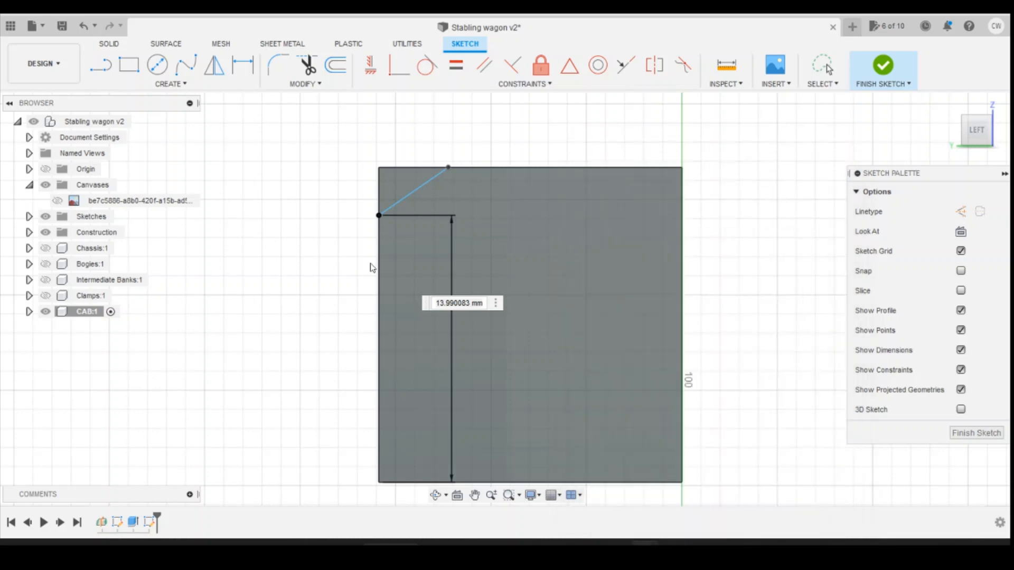
Try to set the diagonal line's vertical dimension to 88.25/148, edit its units in the expression, and undo the dimension change.
click(478, 299)
text(88.25/148)
key(Return)
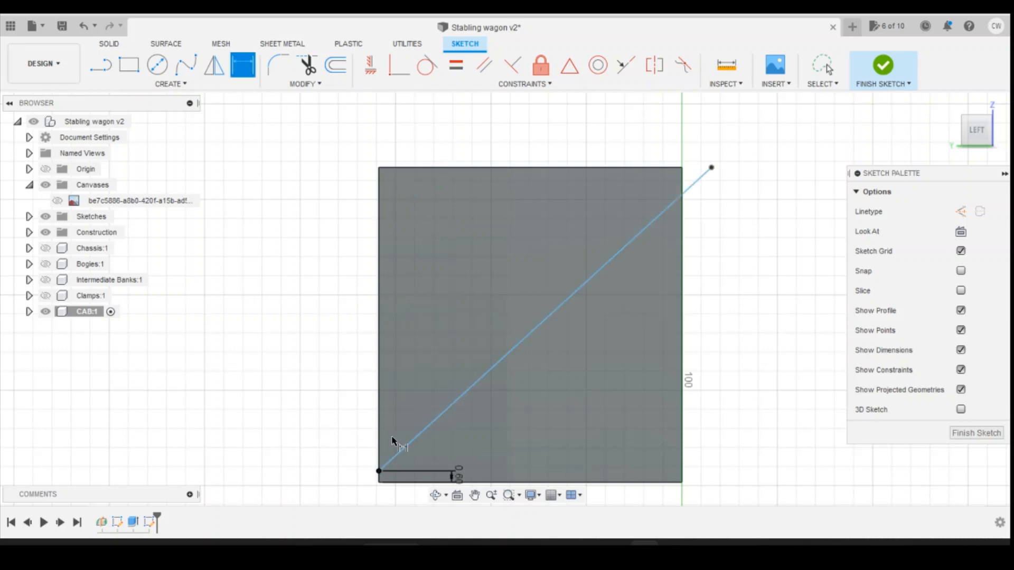
double_click(458, 474)
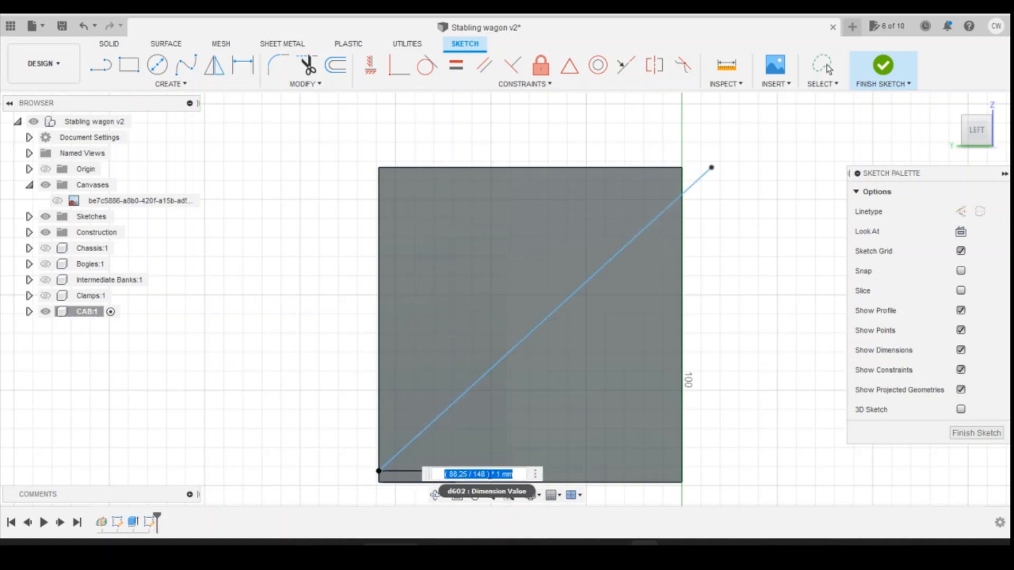
click(470, 474)
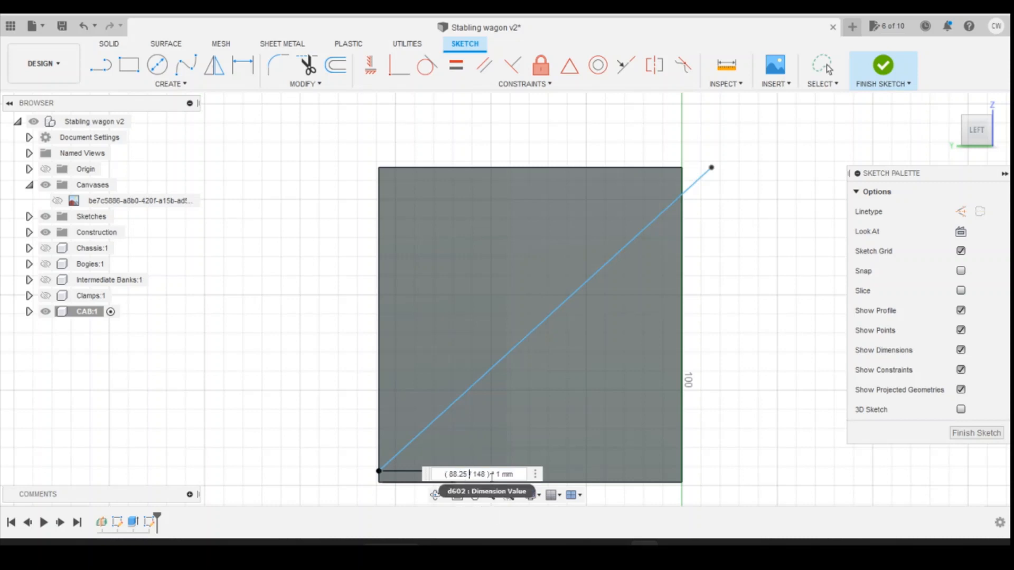
text(*)
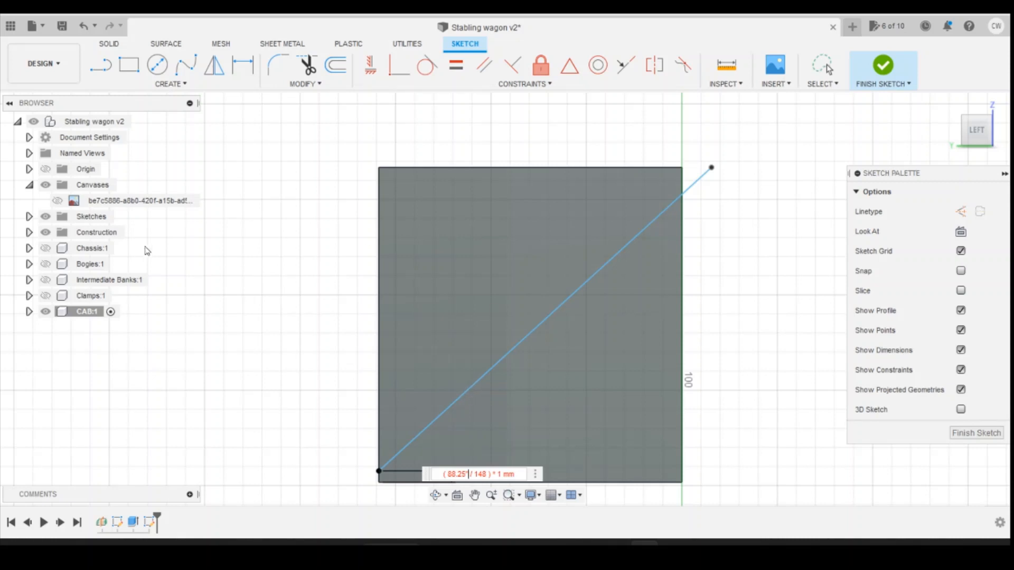
key(Return)
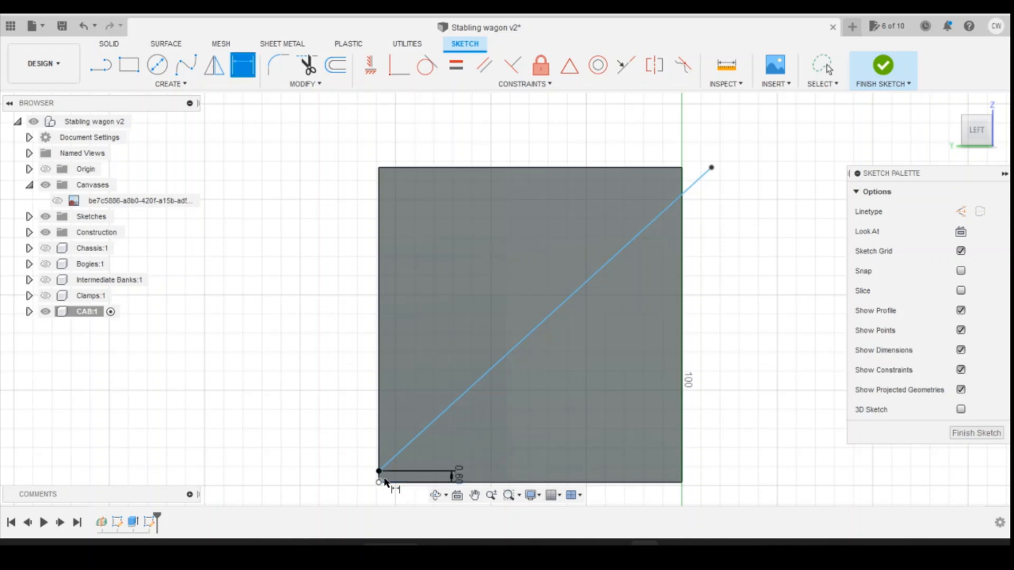
key(Escape)
click(83, 28)
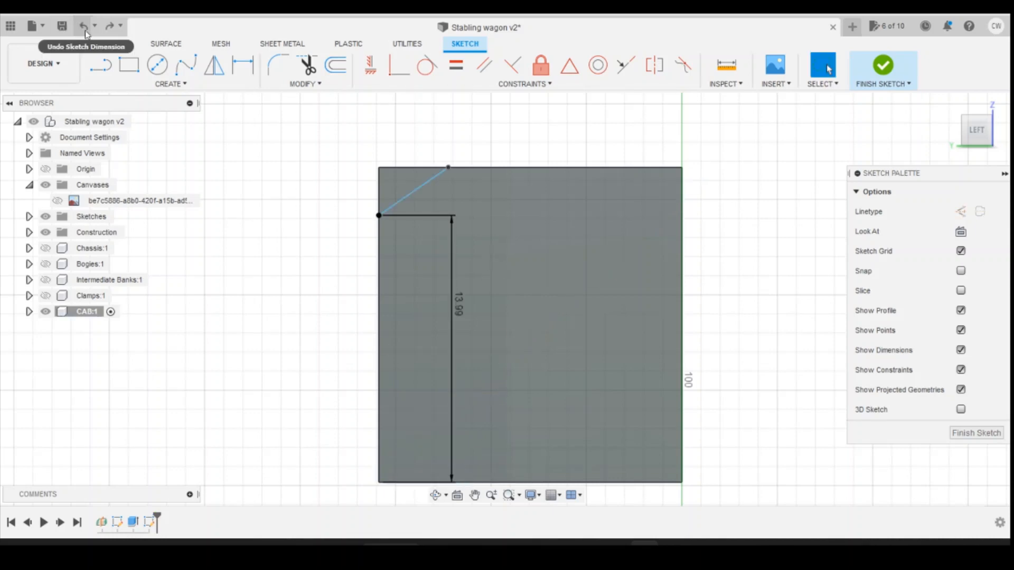
Set the vertical dimension from the face's lower-left corner to the diagonal line's lower end to 88.25"/148.
double_click(459, 304)
text(8)
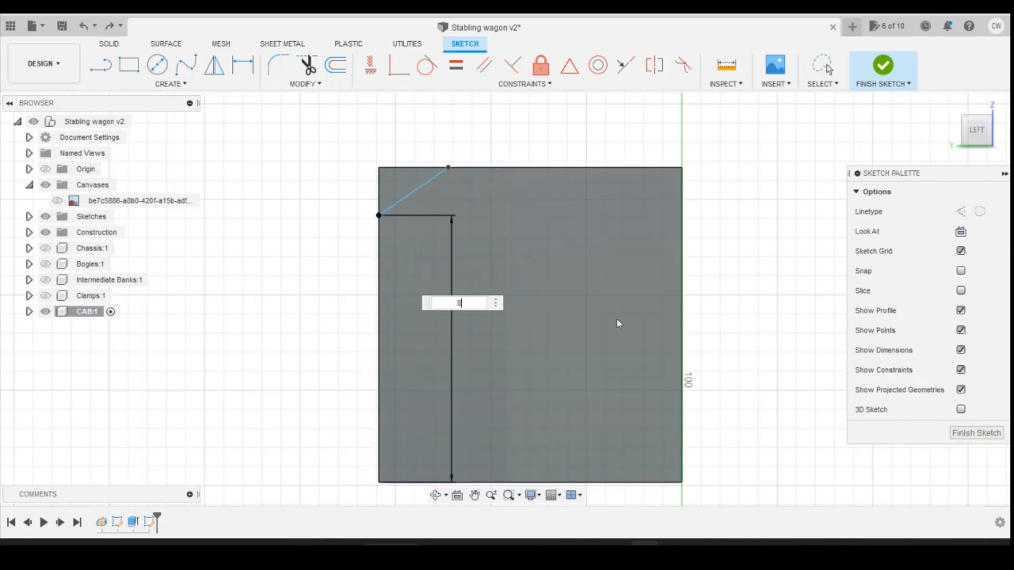
text(8.25*/148)
key(Return)
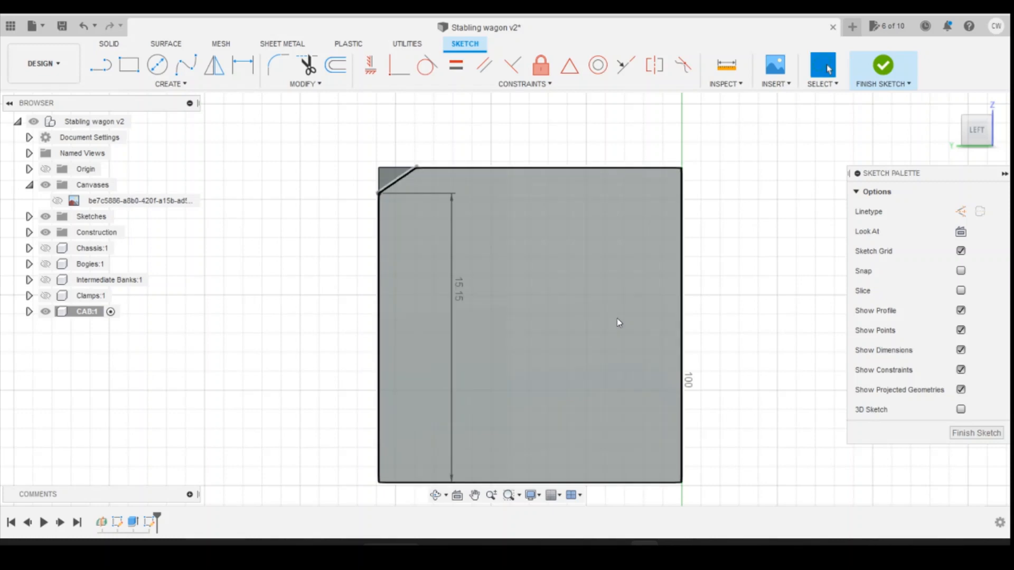
Switch to Photos and examine the cab's angled roof corners in the front and side reference pictures, returning to Fusion 360.
scroll(415, 208, down, 2)
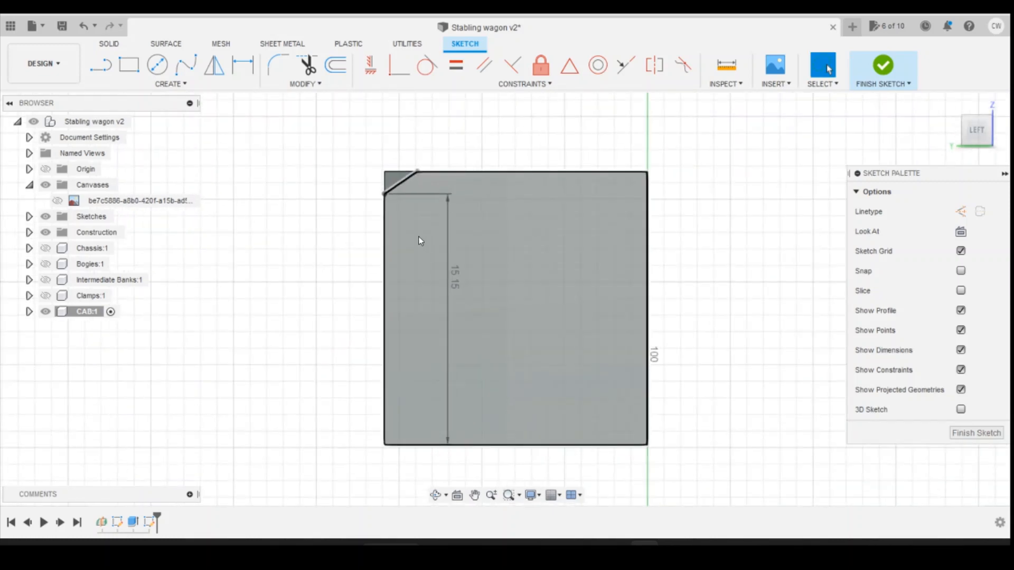
scroll(421, 239, up, 1)
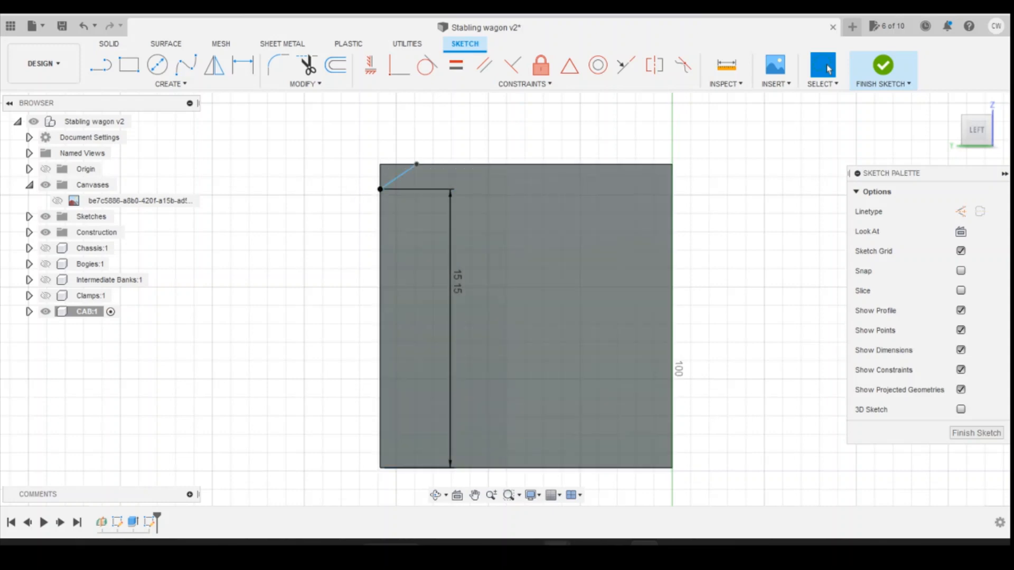
mouse_move(558, 542)
click(592, 502)
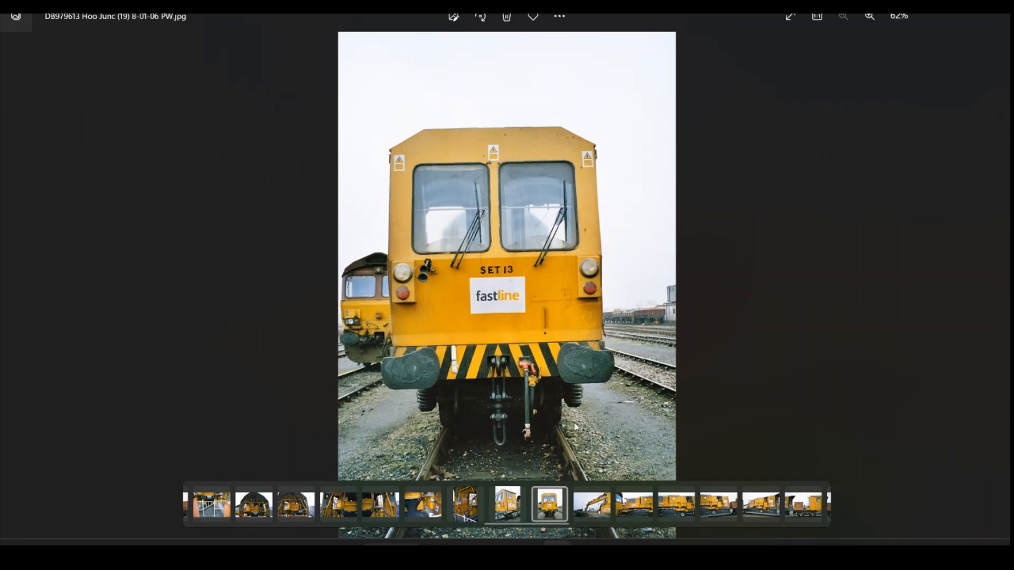
mouse_move(672, 553)
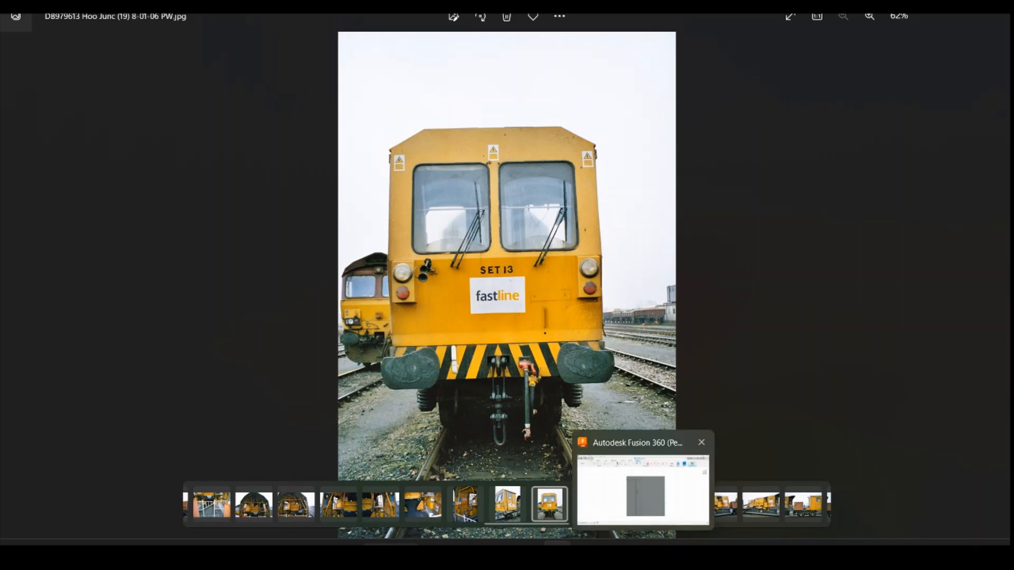
click(509, 505)
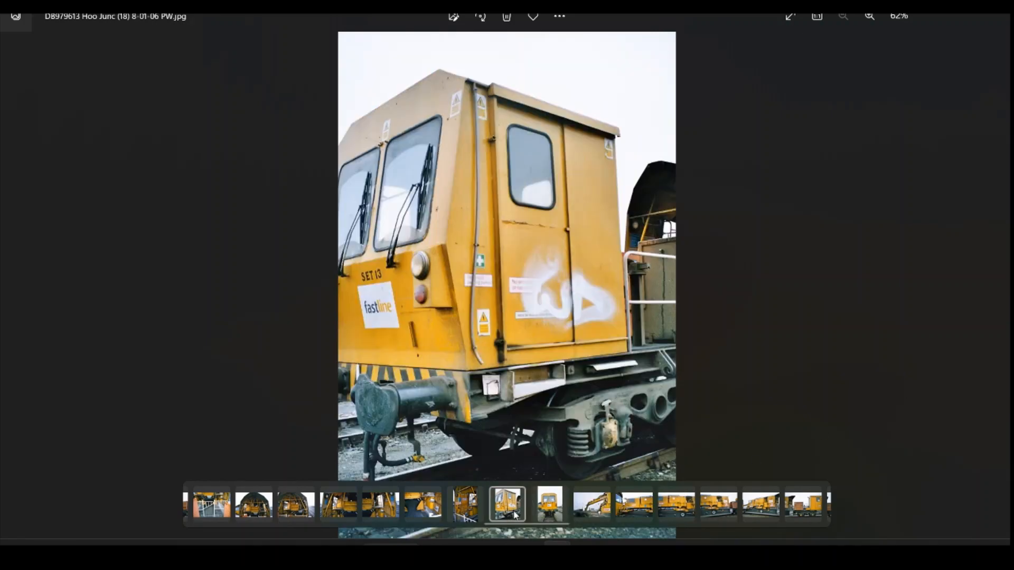
key(alt+Tab)
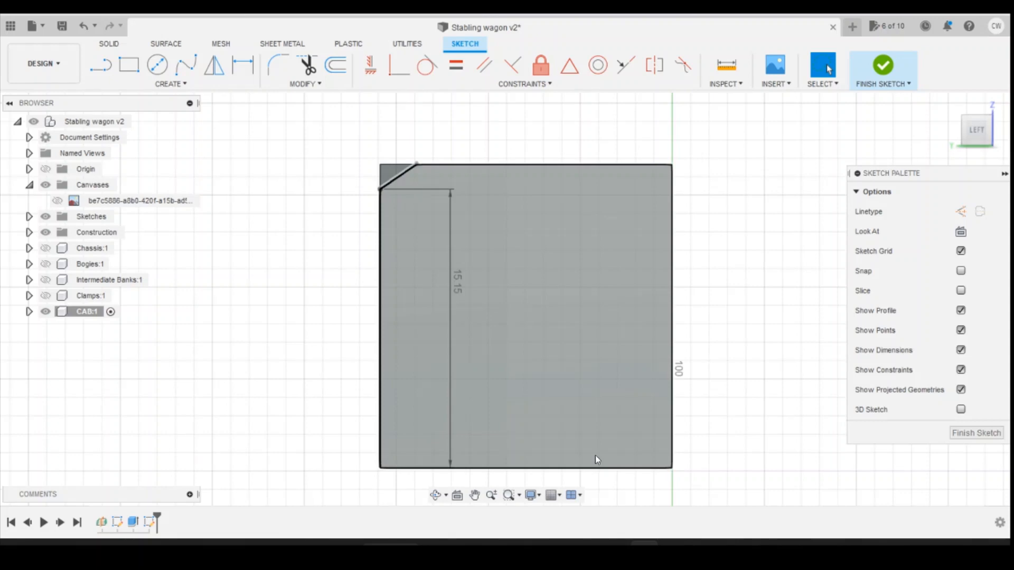
mouse_move(616, 543)
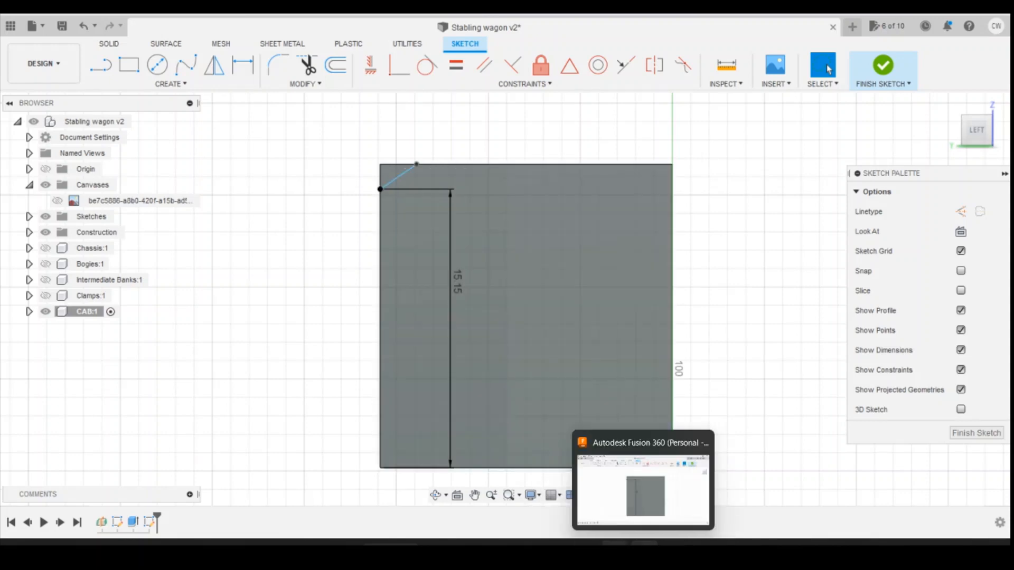
mouse_move(564, 543)
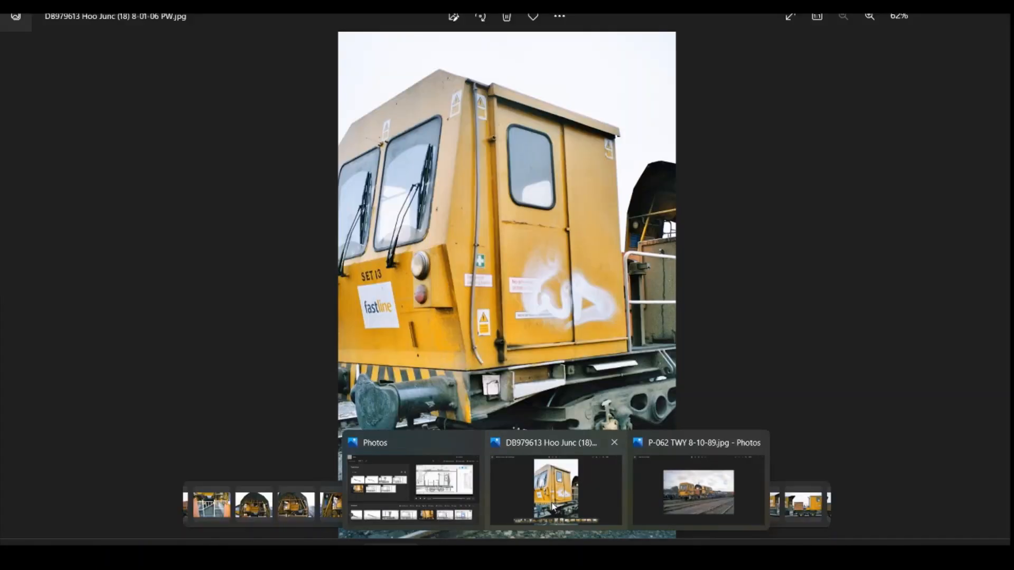
click(539, 515)
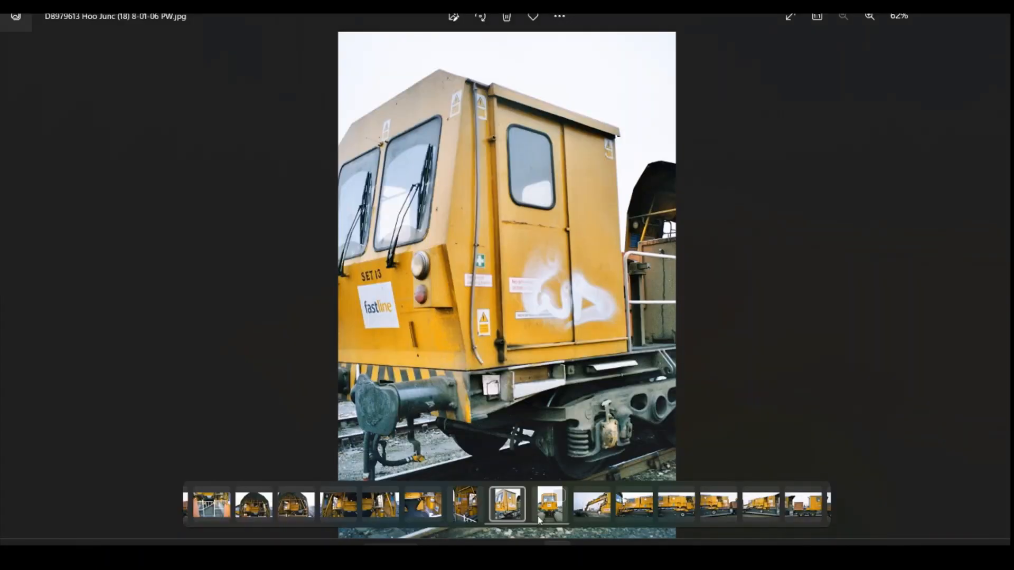
click(539, 520)
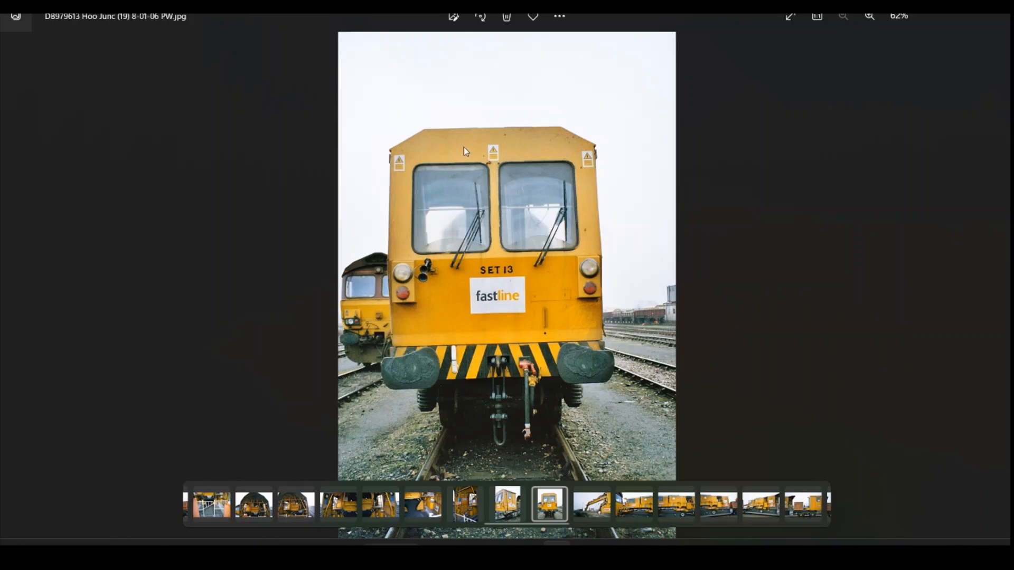
click(644, 494)
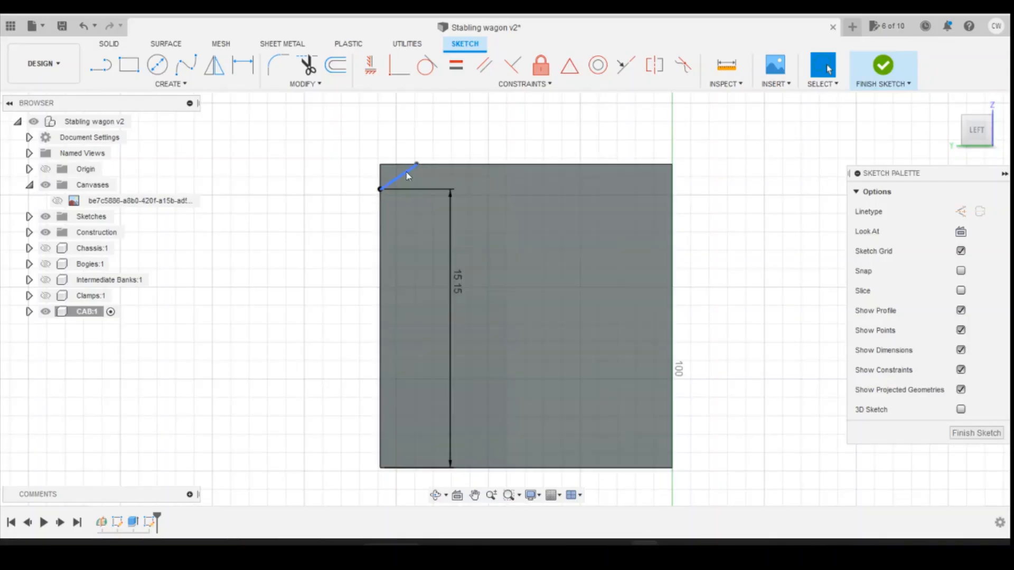
Move the diagonal line's upper end along the top edge and dimension it horizontally at 3.5 mm from the face's upper-left corner.
click(444, 165)
key(d)
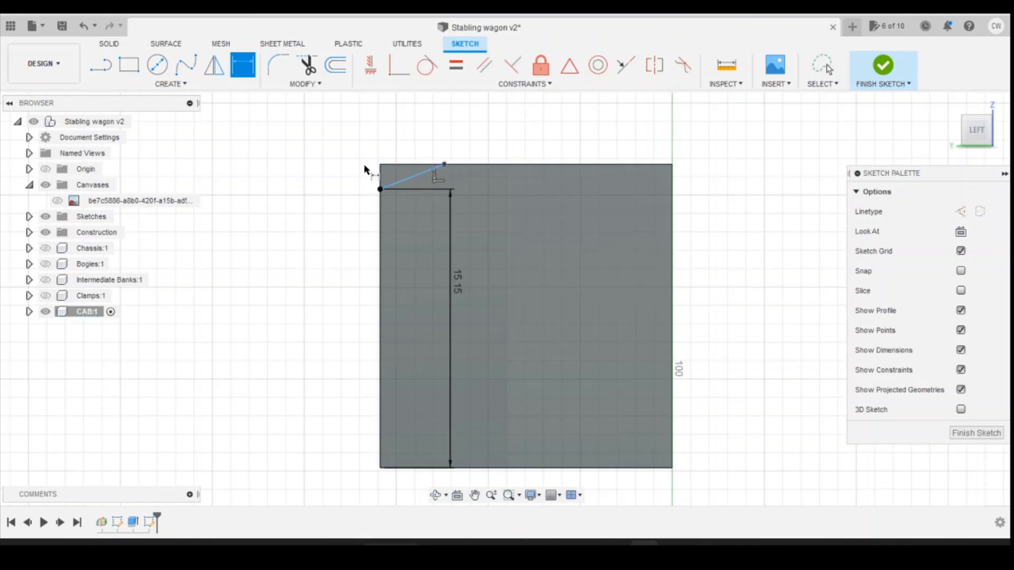
click(380, 164)
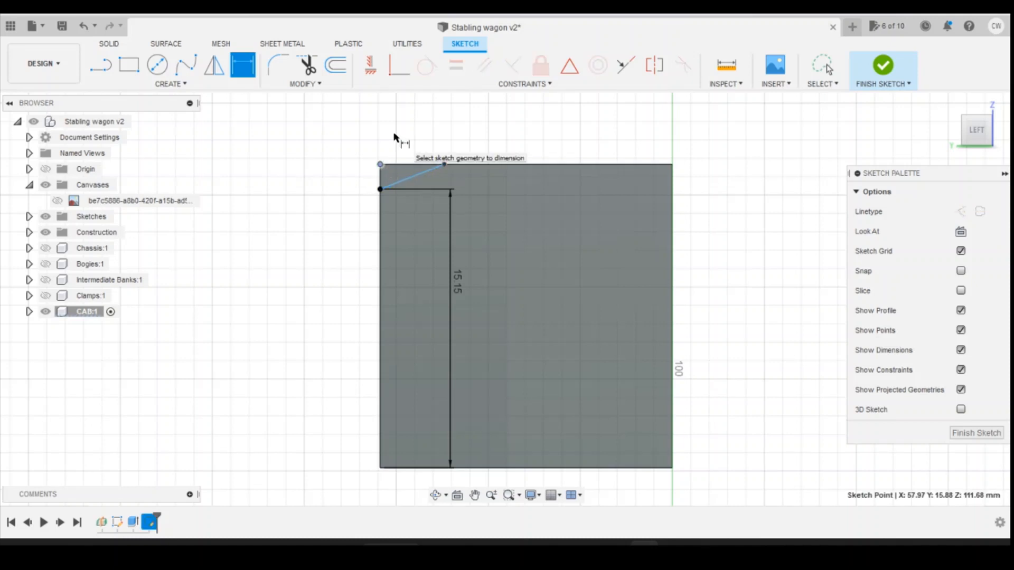
click(444, 164)
click(426, 133)
text(3.5)
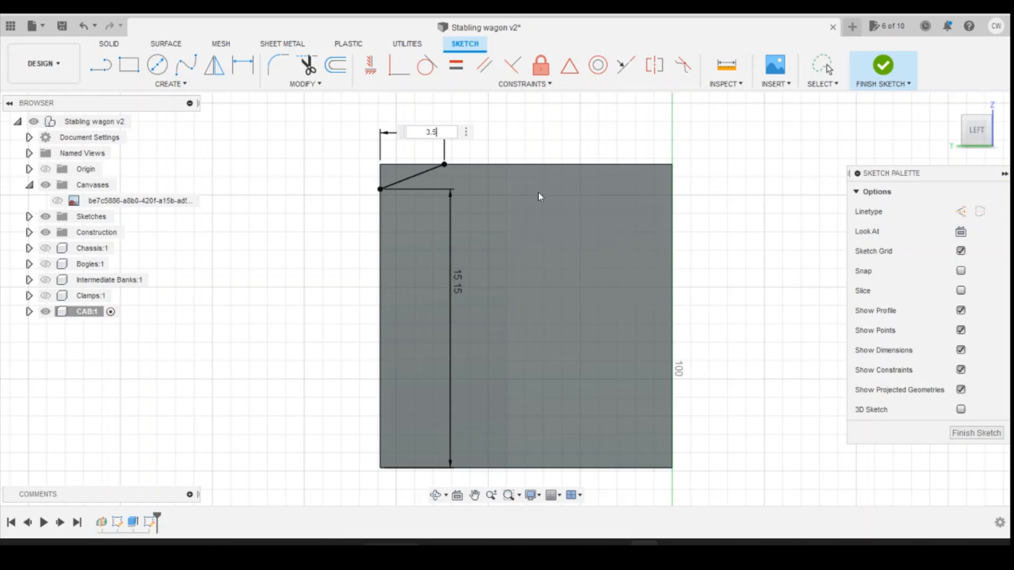
key(Return)
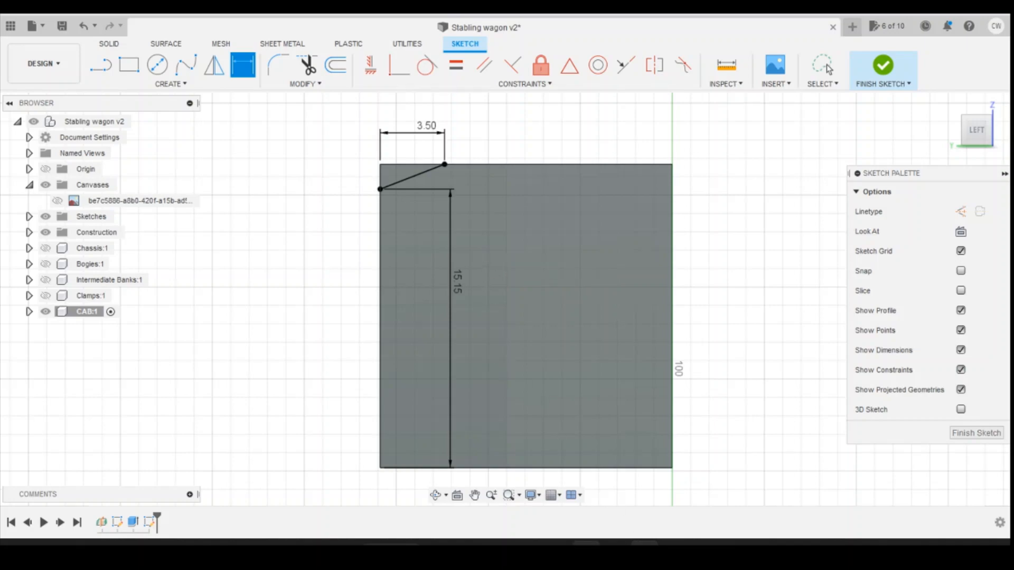
Check the cab's front photo in Photos and, back in Fusion 360, draw a matching diagonal line across the face's upper-right corner.
mouse_move(557, 543)
click(529, 482)
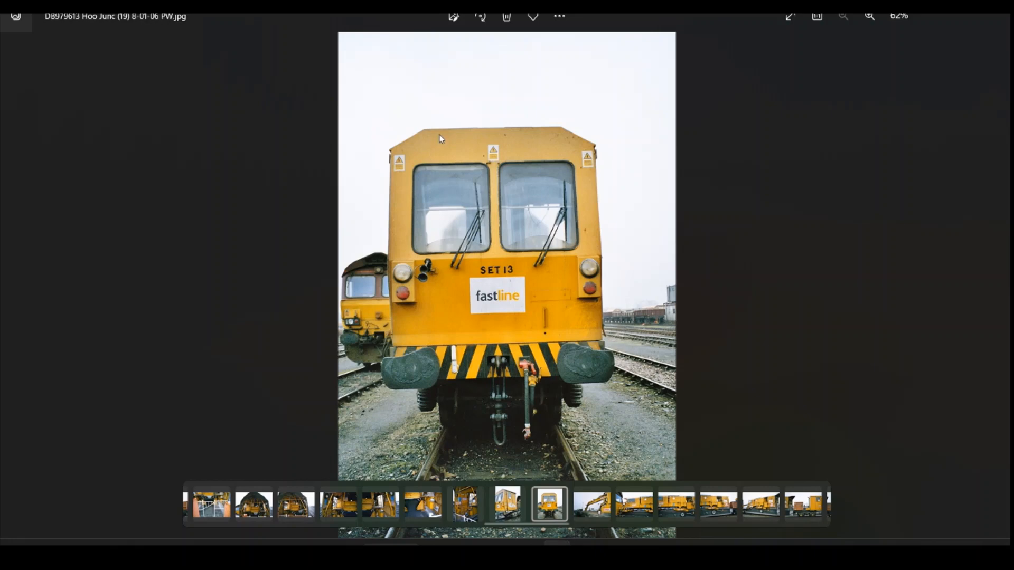
mouse_move(643, 557)
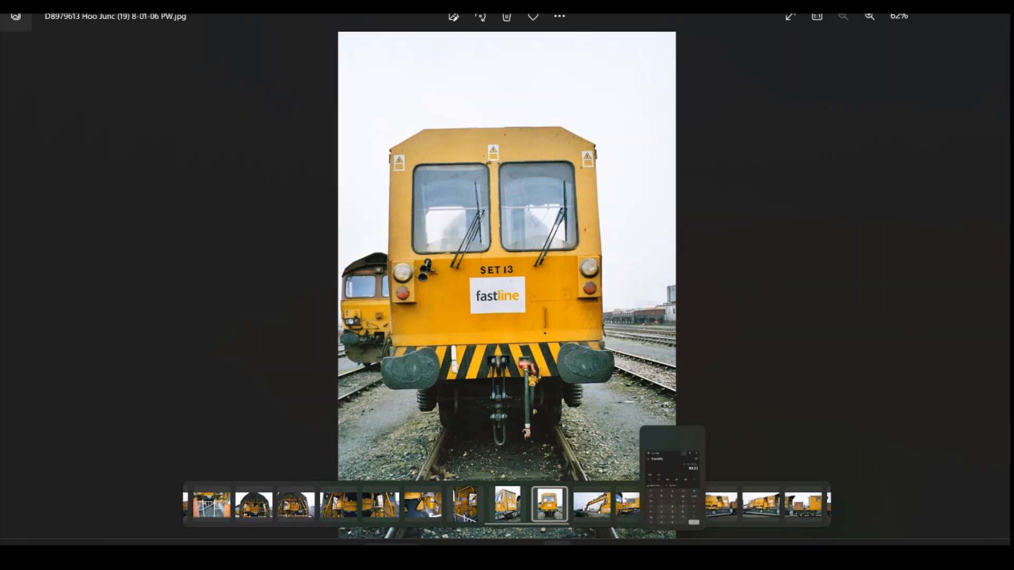
click(642, 486)
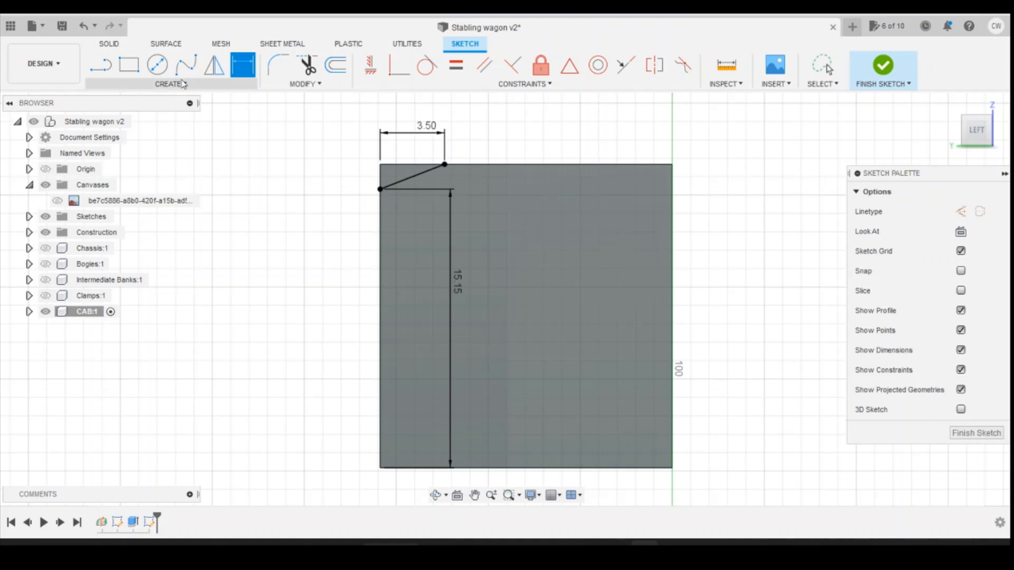
key(l)
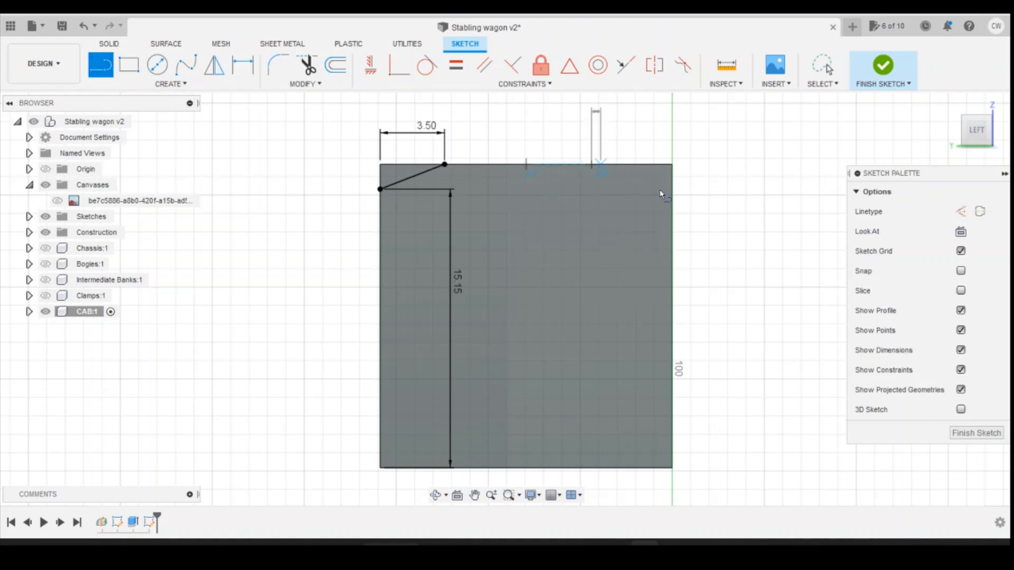
click(591, 164)
click(673, 195)
key(Escape)
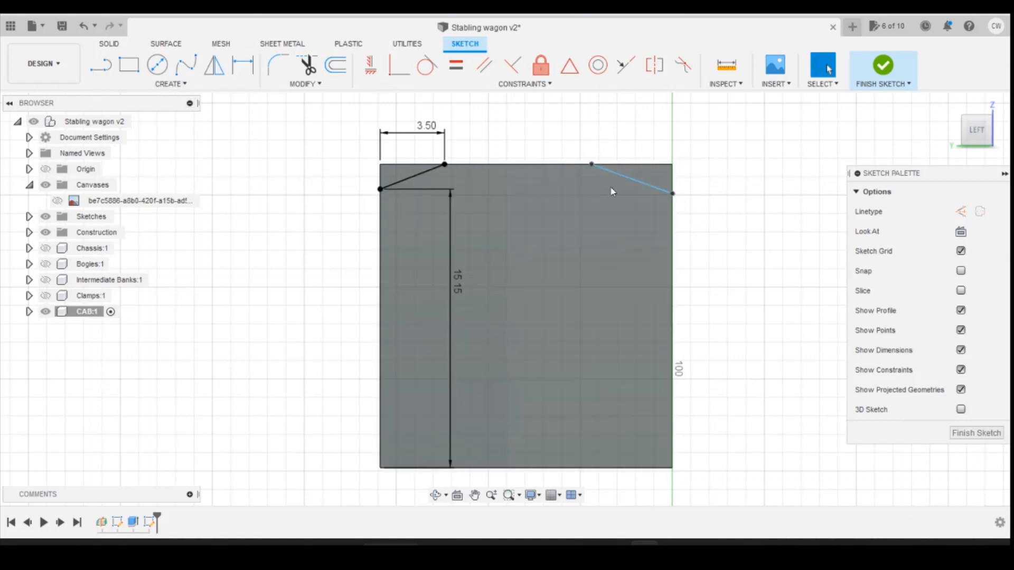
Dimension the right diagonal line's upper end horizontally at 3.5 mm from the face's upper-right corner.
key(d)
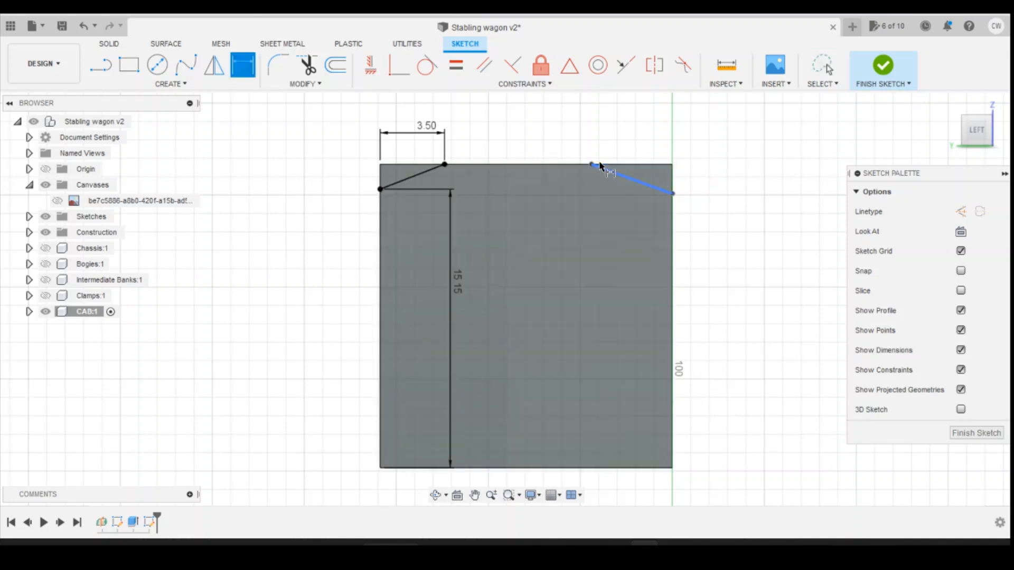
click(591, 164)
click(671, 164)
click(644, 131)
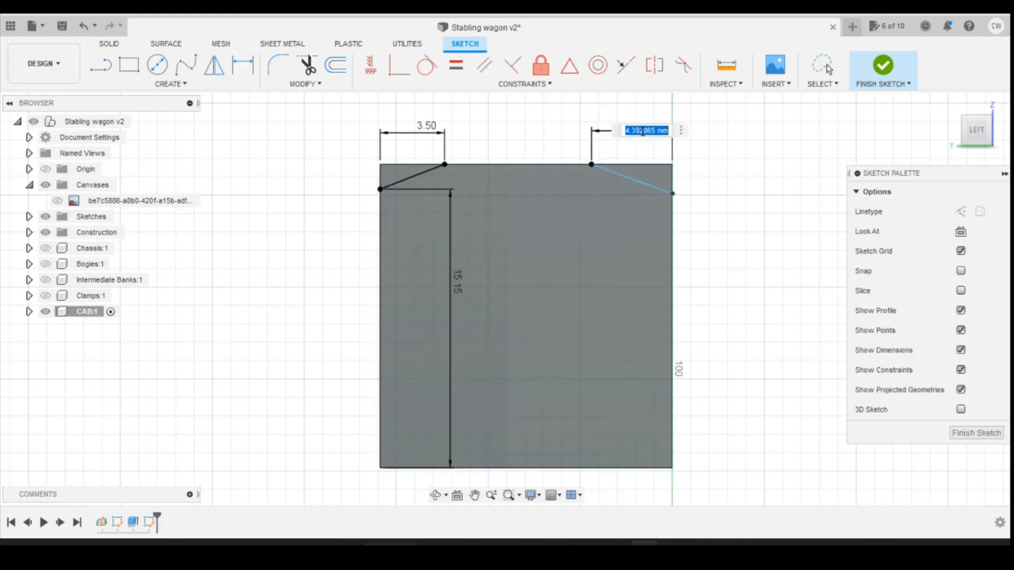
text(3.5)
key(Return)
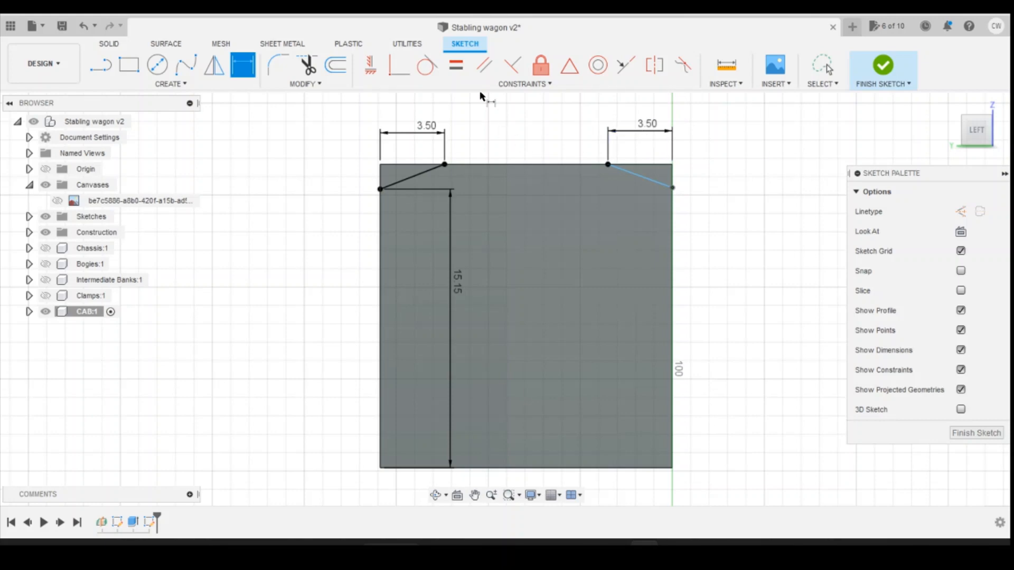
Apply a Horizontal/Vertical constraint aligning the right diagonal's lower end with the left diagonal's lower end.
click(371, 65)
click(672, 187)
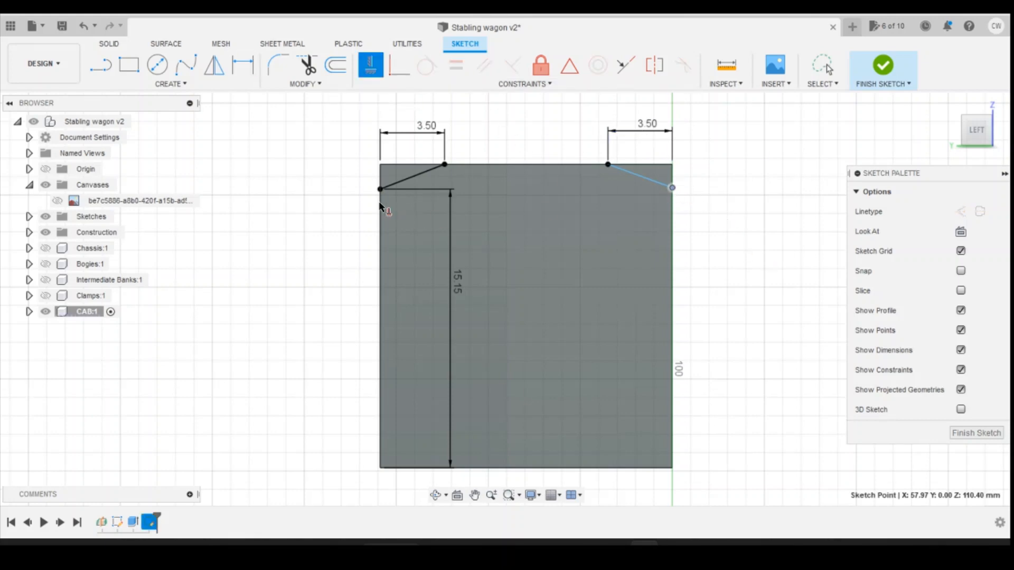
click(380, 189)
key(Escape)
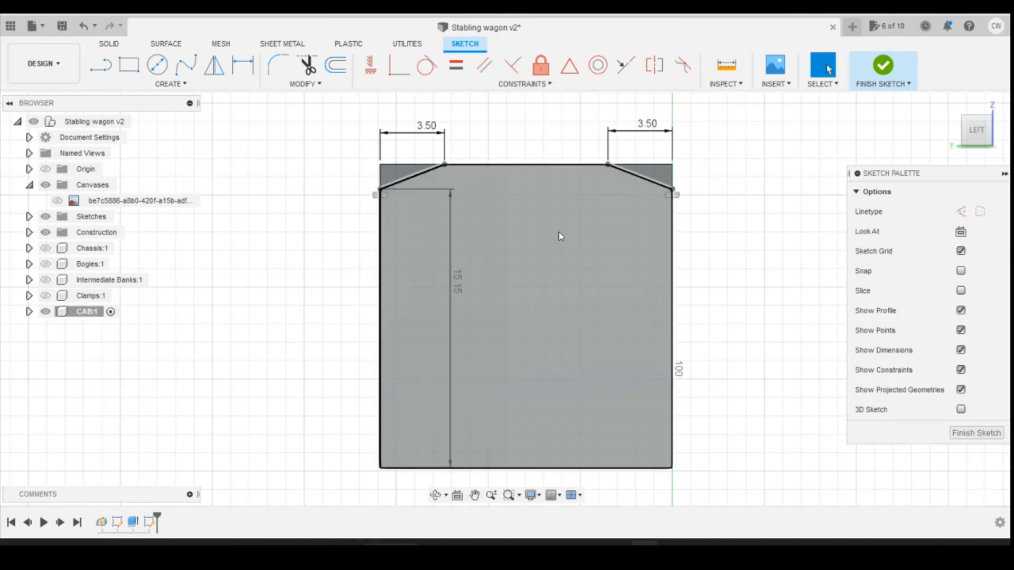
Extrude both triangular corner profiles -29 mm as a cut along the full length of the cab's roof.
click(397, 177)
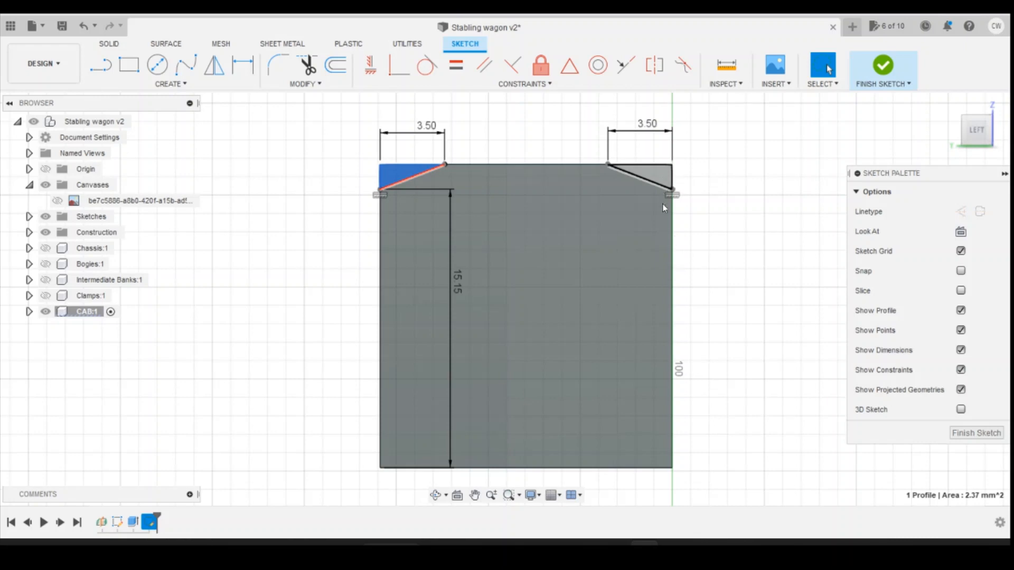
ctrl+click(661, 176)
right_click(661, 176)
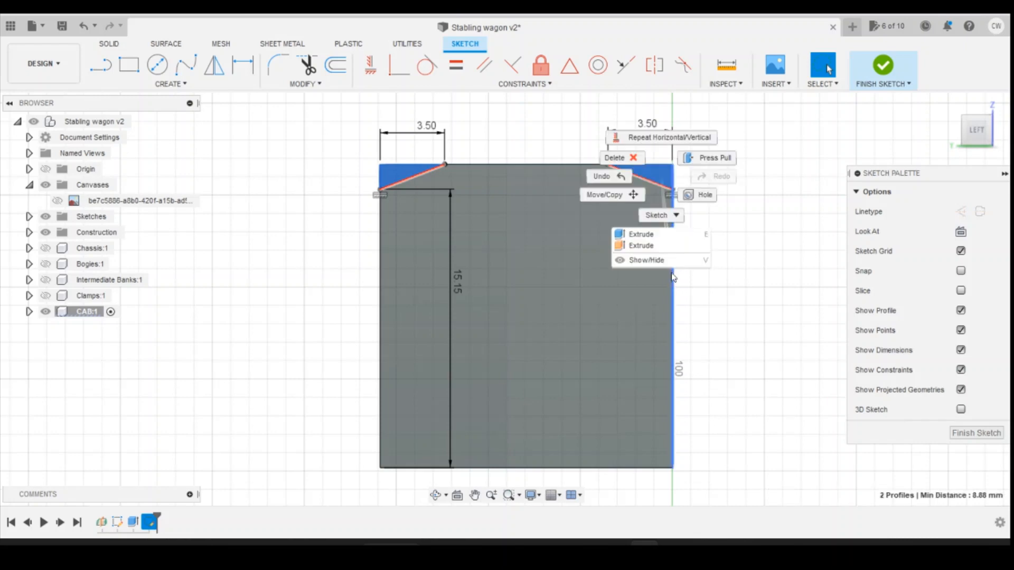
click(661, 250)
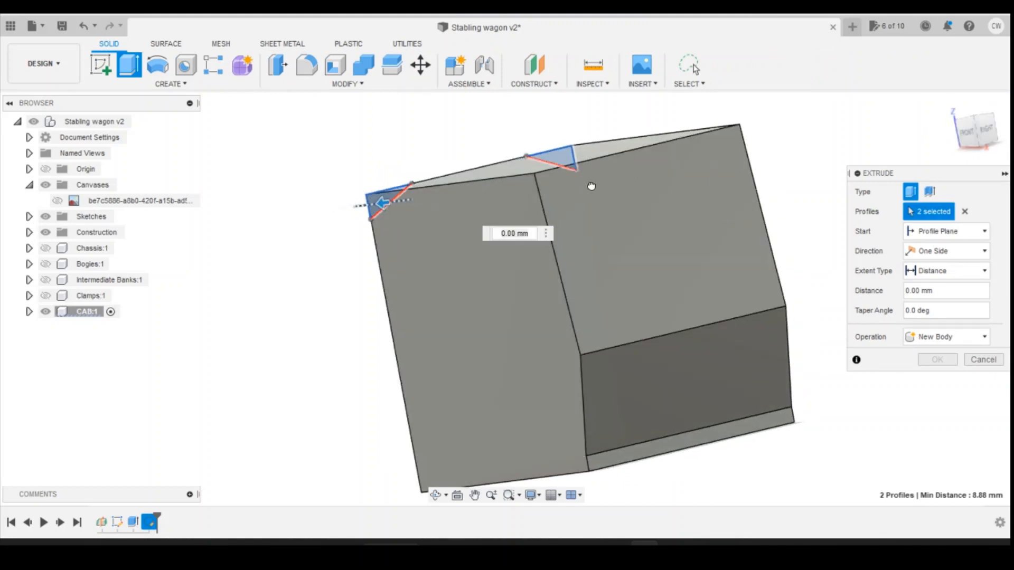
drag(753, 170, 765, 170)
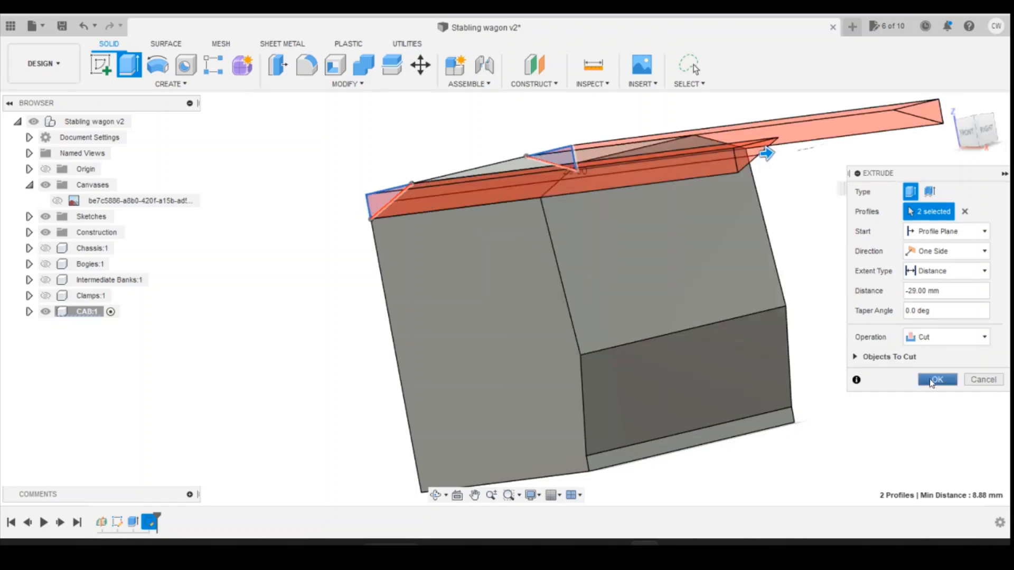
click(936, 379)
Shell the cab body with a 1 mm inside thickness, removing its bottom face.
click(985, 128)
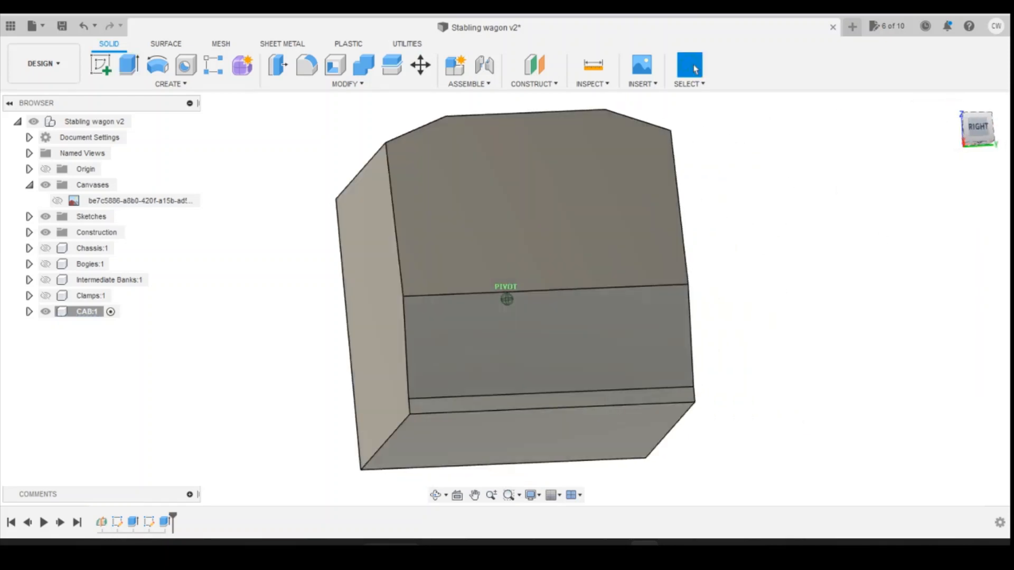
mouse_move(903, 133)
mouse_down()
mouse_move(912, 140)
mouse_move(904, 149)
mouse_move(940, 139)
mouse_up()
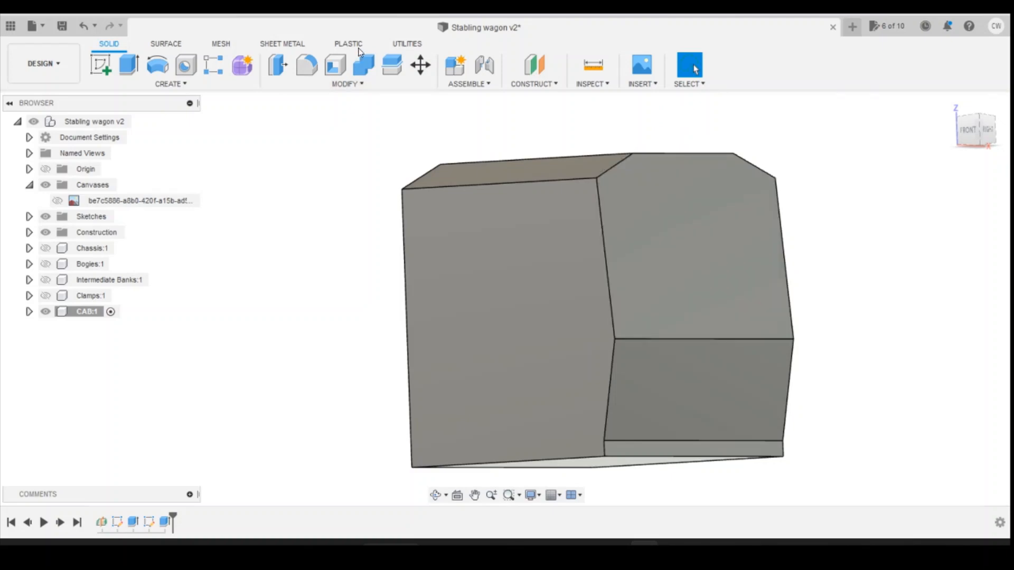
click(337, 73)
click(969, 137)
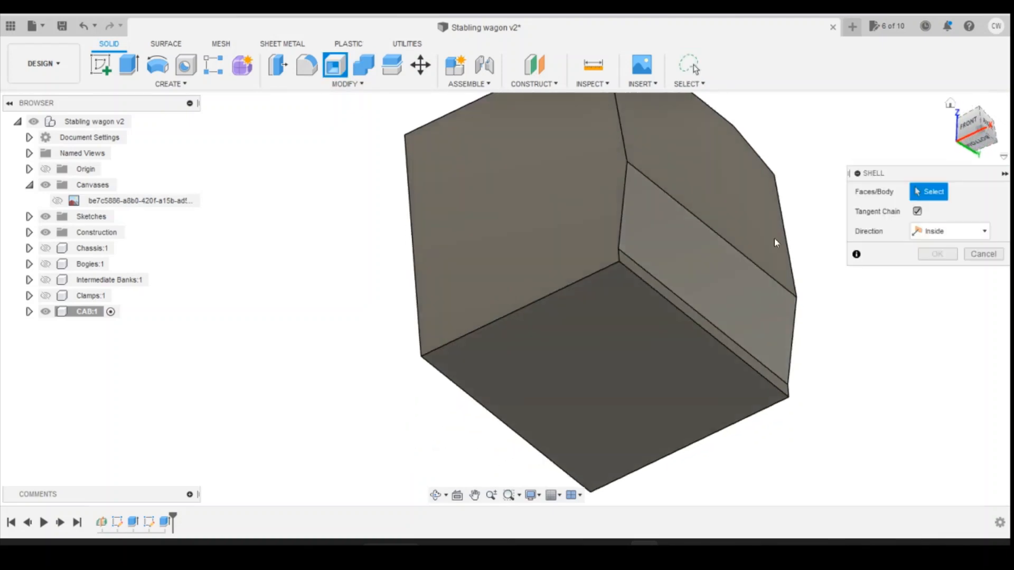
click(619, 337)
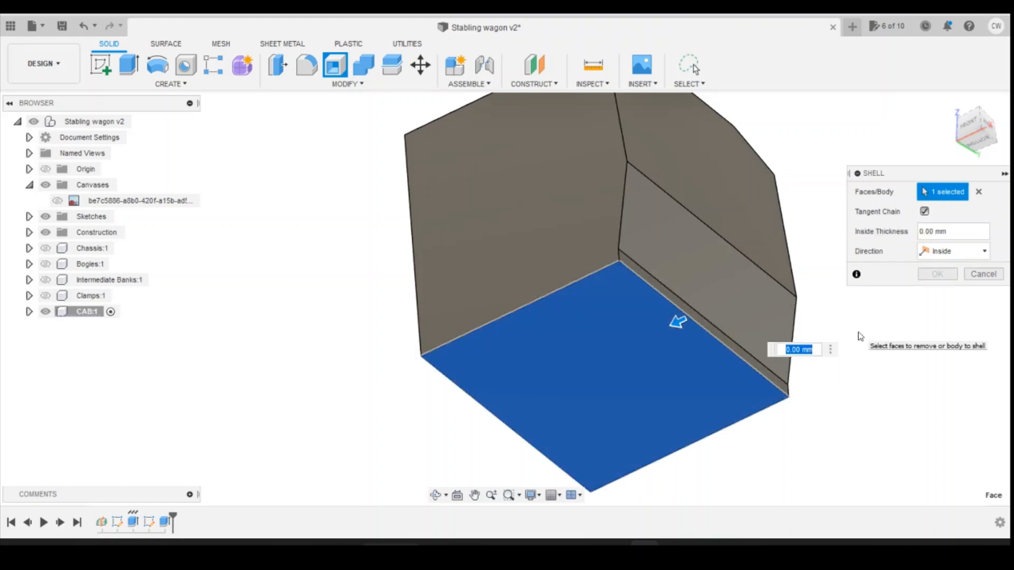
text(1)
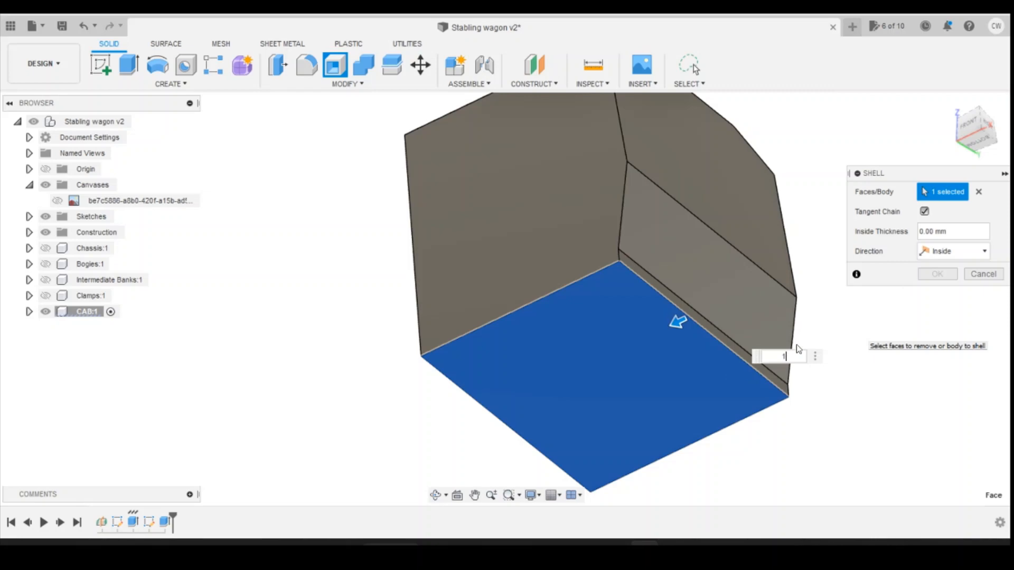
click(931, 274)
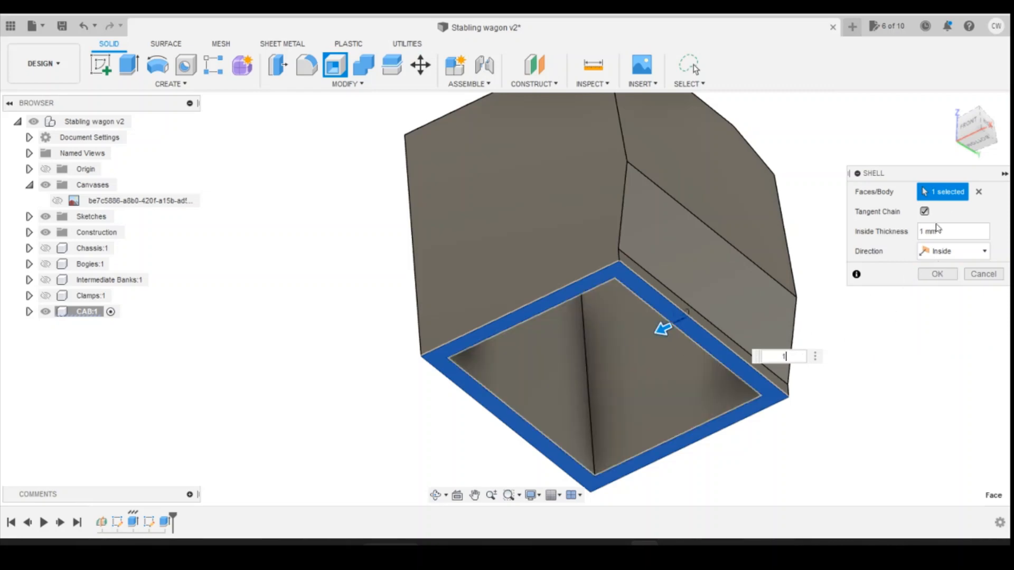
mouse_move(976, 138)
mouse_down()
mouse_move(975, 105)
mouse_move(994, 89)
mouse_move(973, 102)
mouse_move(977, 149)
mouse_move(954, 203)
mouse_up()
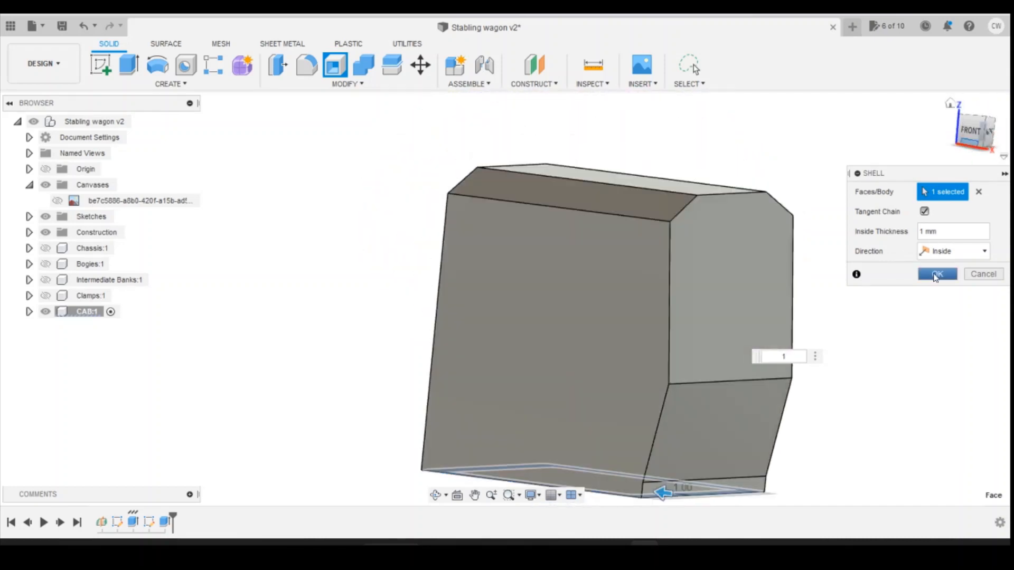
mouse_move(977, 137)
mouse_down()
mouse_move(975, 117)
mouse_move(976, 130)
mouse_up()
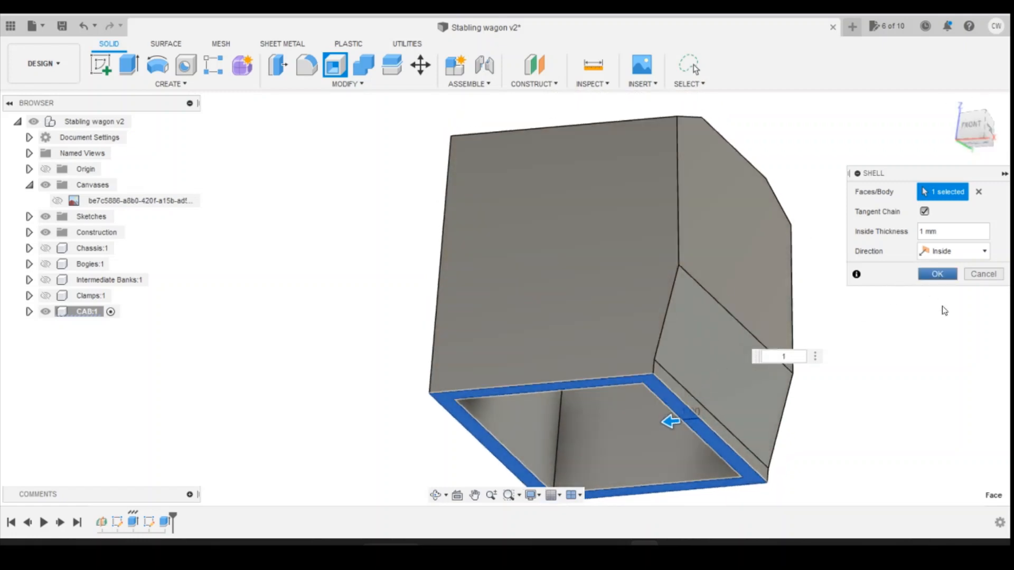
click(937, 274)
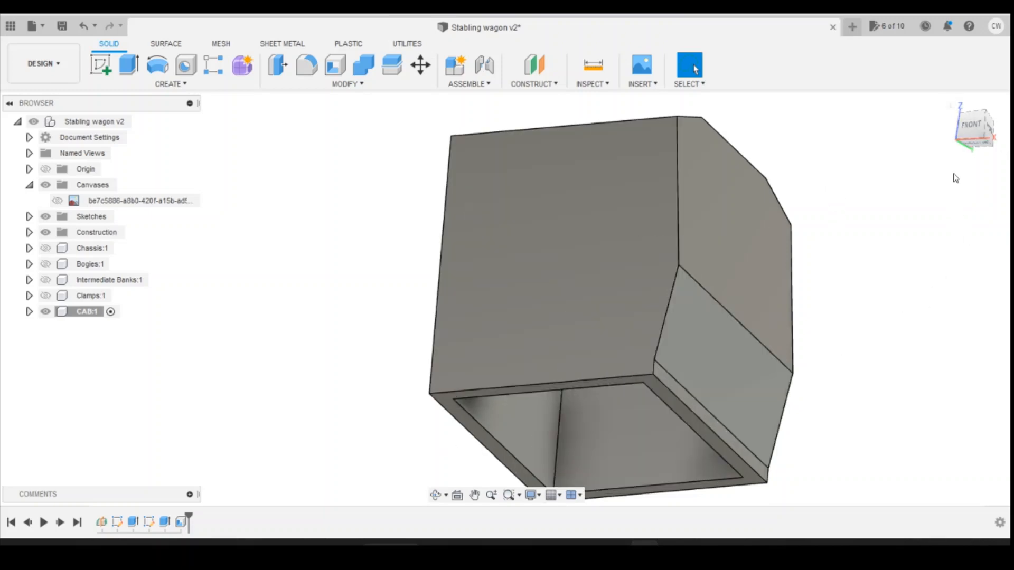
Show the Chassis component and examine how the cab sits on the wagon from the front and at an angle.
mouse_move(971, 121)
mouse_down()
mouse_move(957, 105)
mouse_move(966, 153)
mouse_move(972, 128)
mouse_up()
click(46, 248)
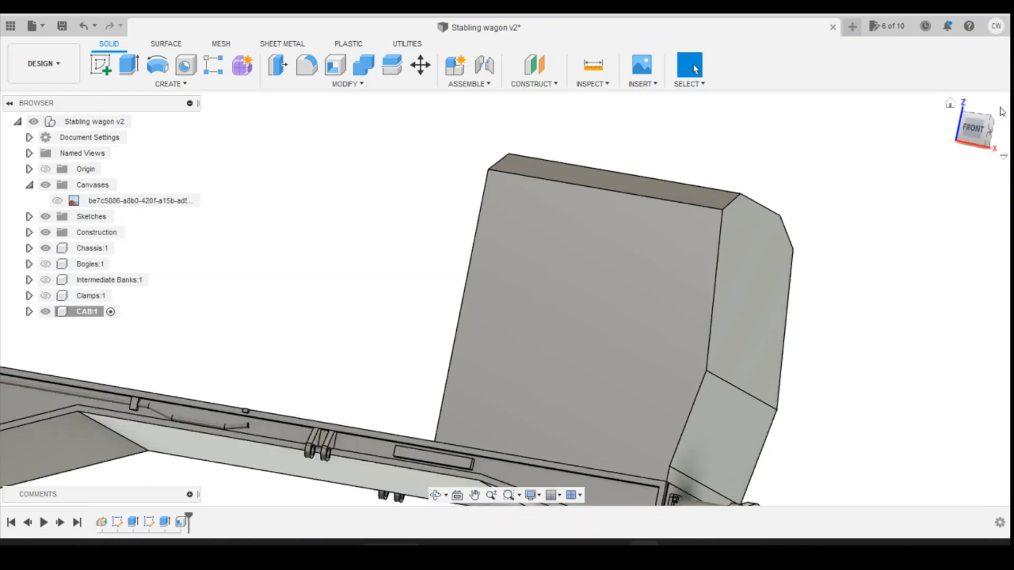
click(973, 129)
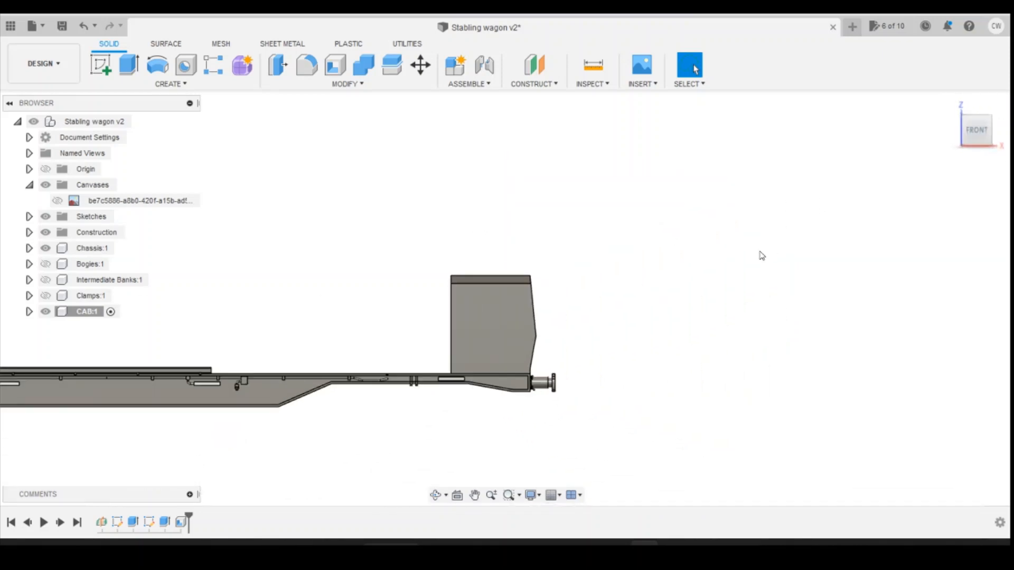
scroll(758, 275, down, 4)
scroll(905, 233, up, 3)
drag(985, 133, 978, 131)
scroll(279, 364, down, 3)
scroll(163, 365, up, 1)
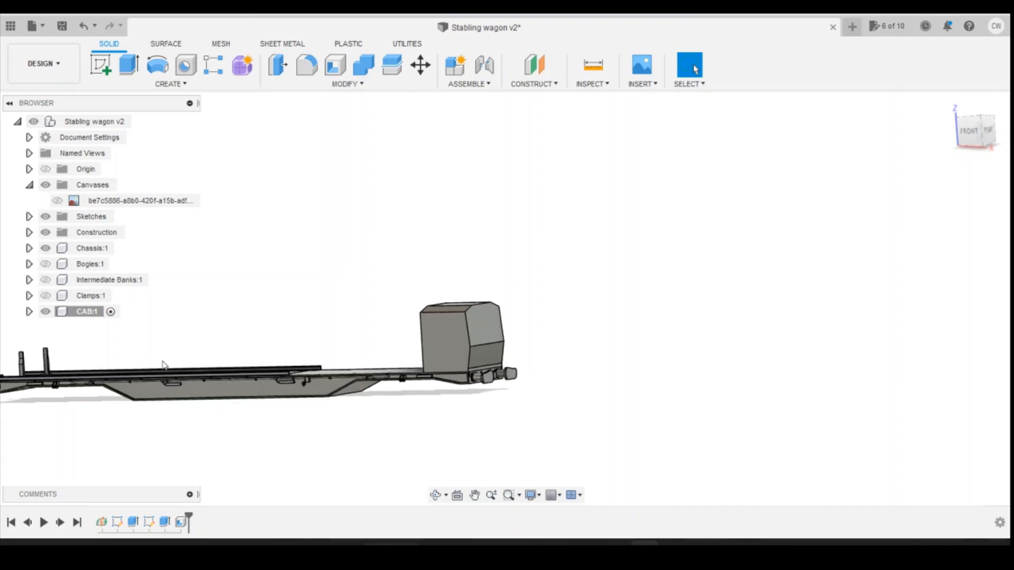